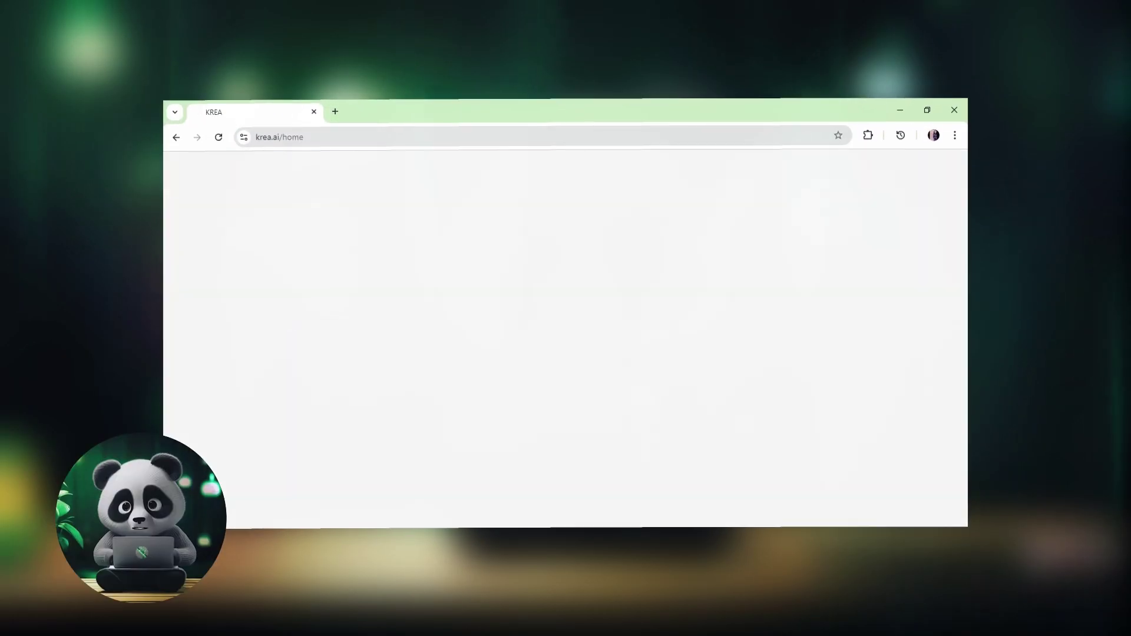
In the Realtime editor, drag the magenta circle up and right to sit above the blue square.
{"action": "scroll", "coordinate": [329, 202], "scroll_direction": "down", "scroll_amount": 3}
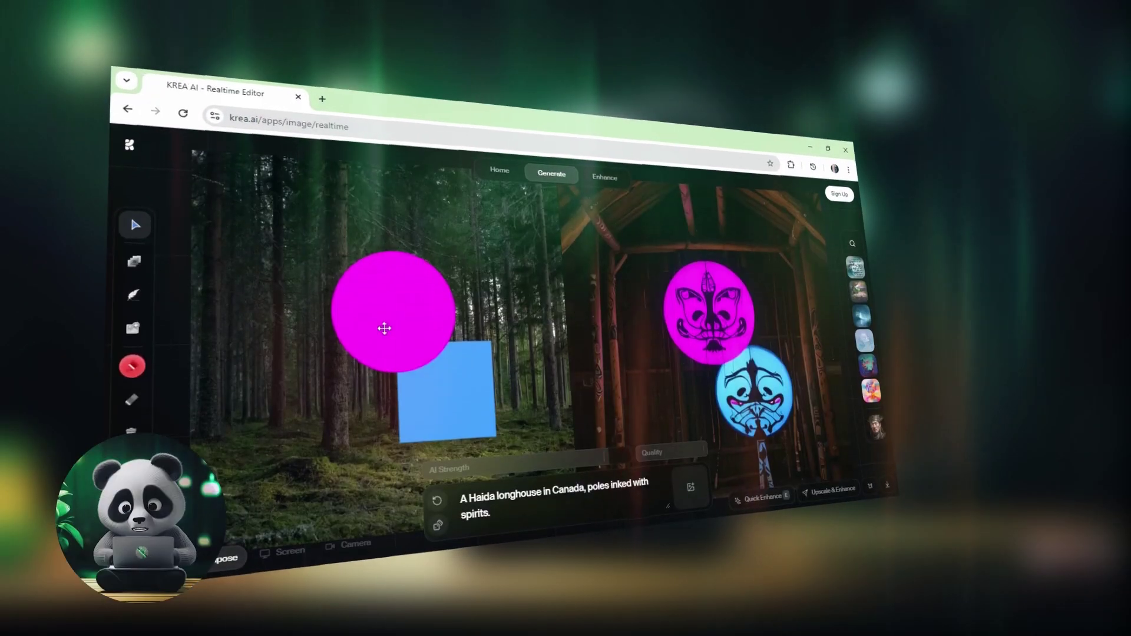
{"action": "left_click", "coordinate": [349, 318]}
{"action": "left_click_drag", "start_coordinate": [321, 345], "coordinate": [393, 286]}
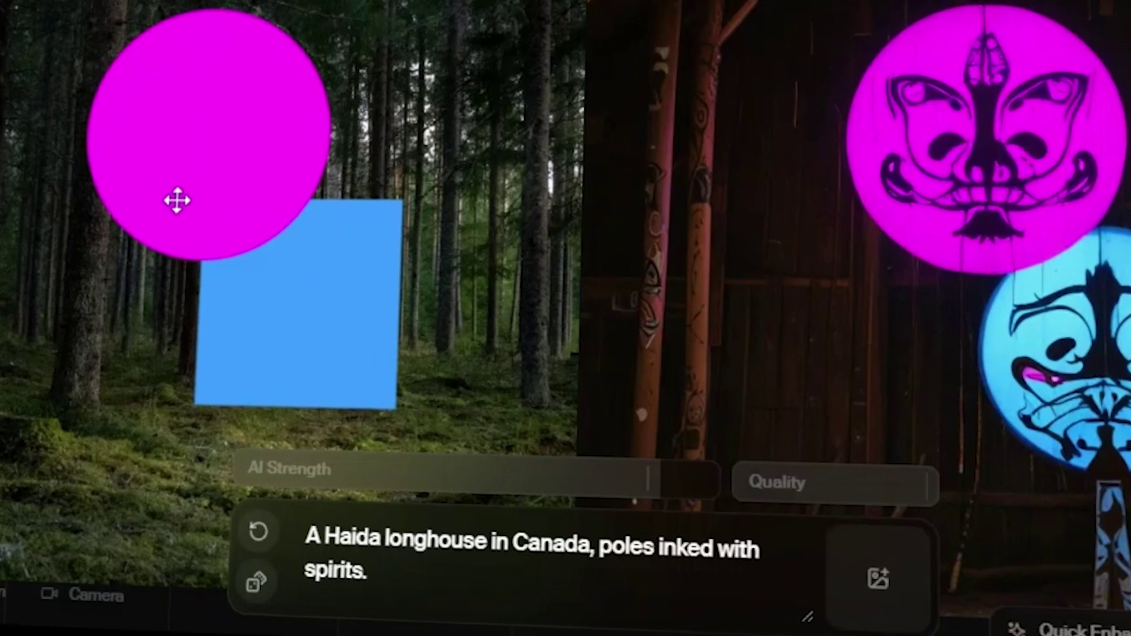
Move the magenta circle higher, then down-left onto the square, and choose Sign up on the popup.
{"action": "left_click_drag", "start_coordinate": [177, 201], "coordinate": [177, 161]}
{"action": "left_click_drag", "start_coordinate": [182, 80], "coordinate": [191, 71]}
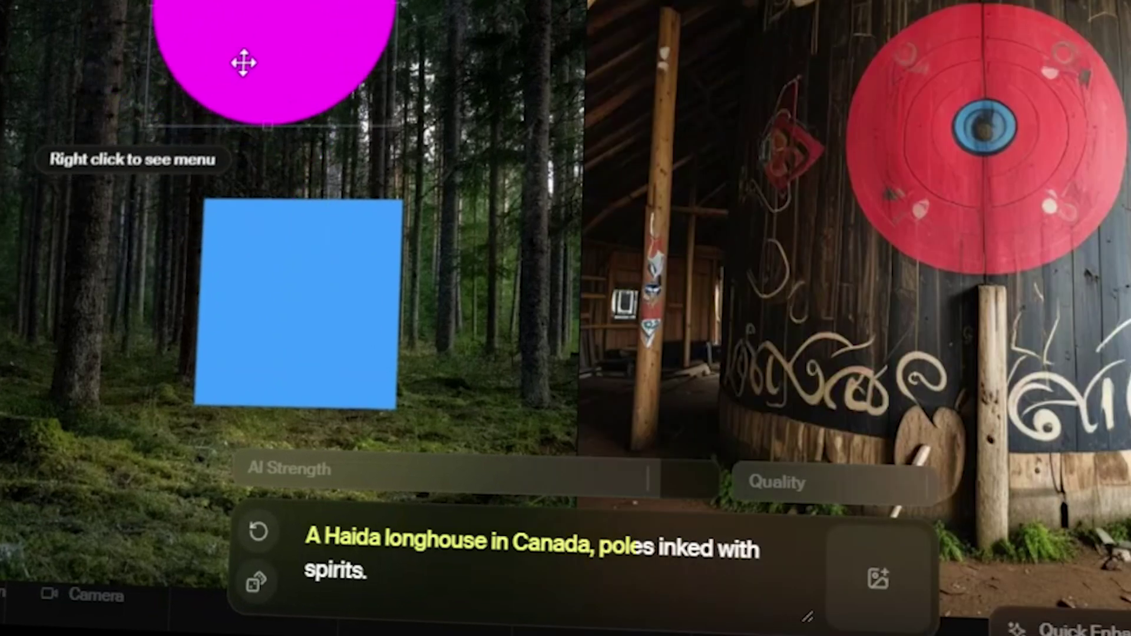
{"action": "left_click_drag", "start_coordinate": [172, 120], "coordinate": [69, 203]}
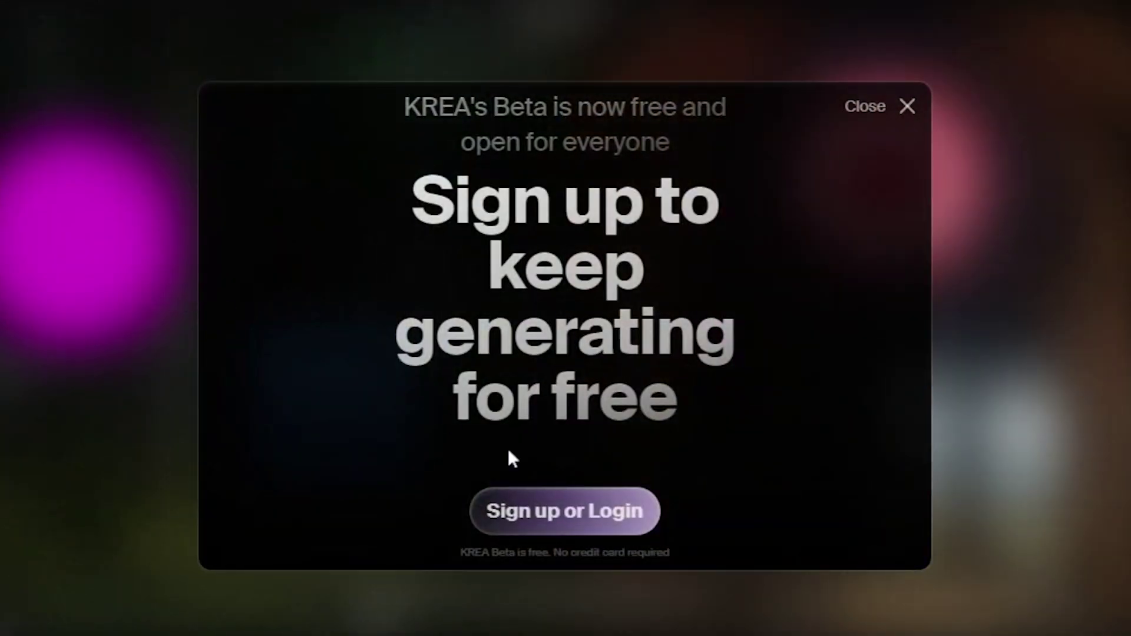
{"action": "left_click", "coordinate": [566, 513]}
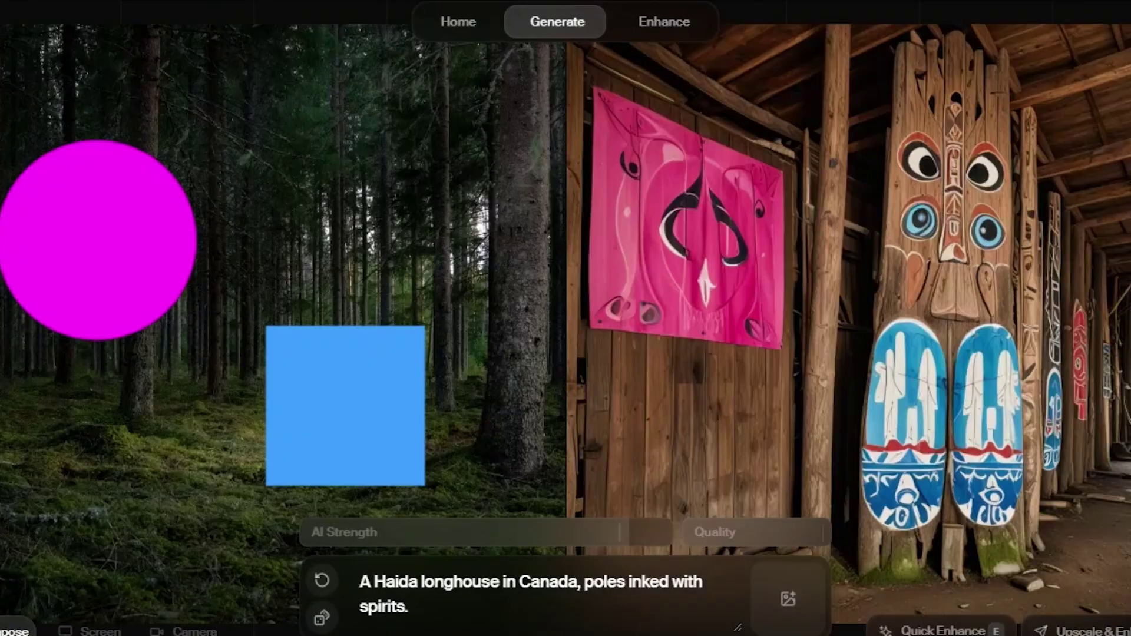
Move the circle and blue square upward, then shuffle sample prompts to the mountain monastery prompt.
{"action": "left_click_drag", "start_coordinate": [98, 240], "coordinate": [156, 122]}
{"action": "left_click_drag", "start_coordinate": [384, 328], "coordinate": [349, 106]}
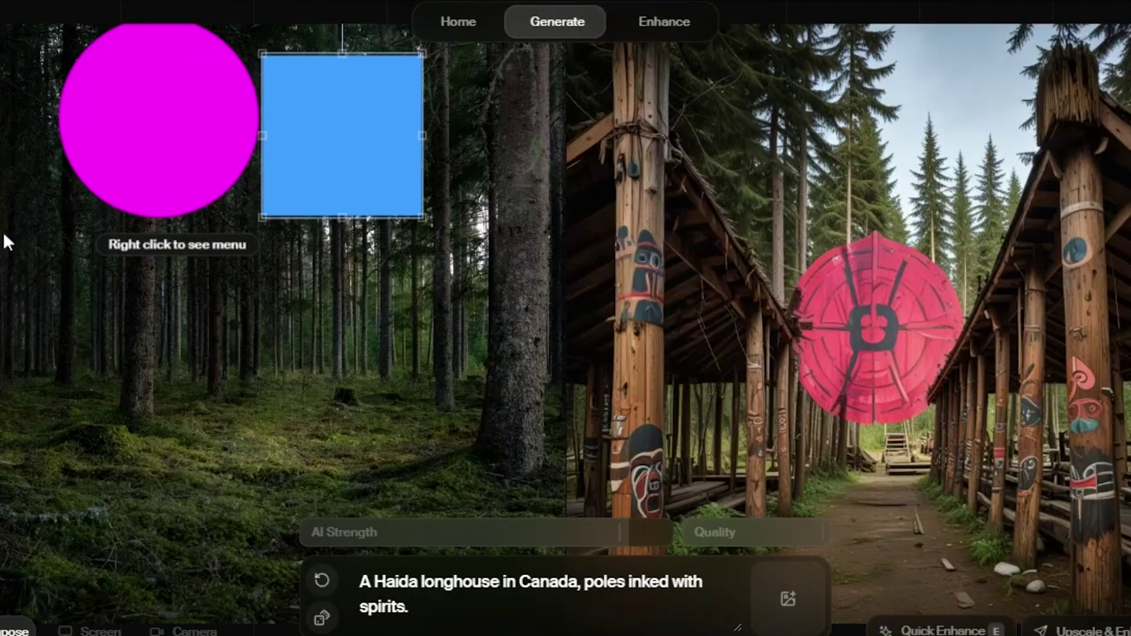
{"action": "left_click", "coordinate": [124, 176]}
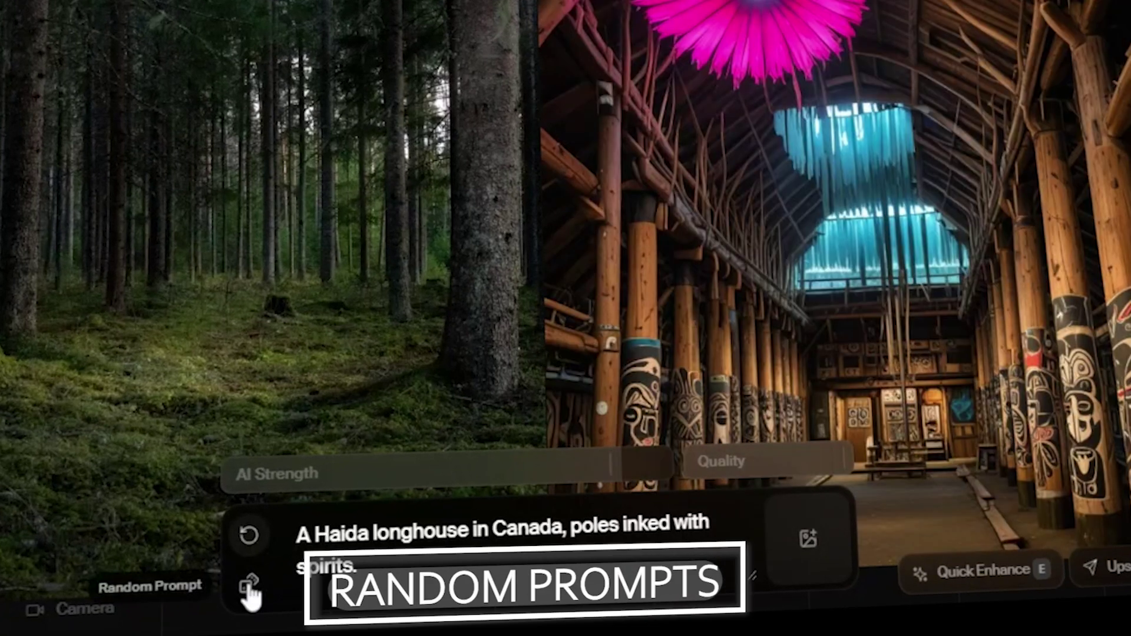
{"action": "left_click", "coordinate": [250, 589]}
{"action": "left_click", "coordinate": [250, 590]}
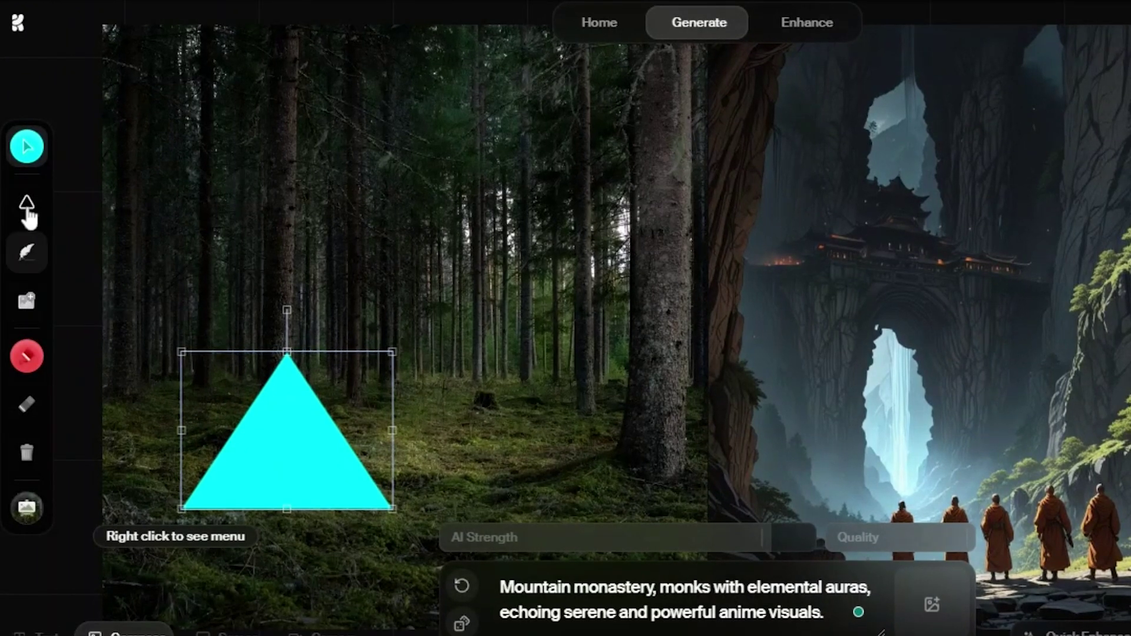
Recolour the triangle to red with the hue slider in its colour settings.
{"action": "left_click", "coordinate": [26, 146]}
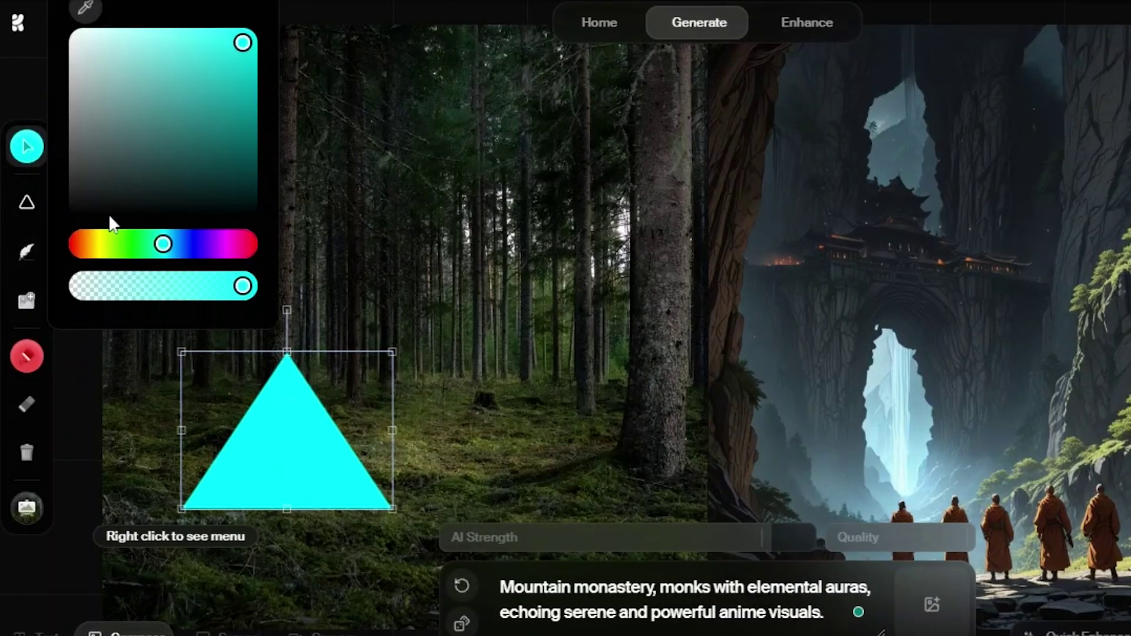
{"action": "left_click_drag", "start_coordinate": [164, 245], "coordinate": [207, 245]}
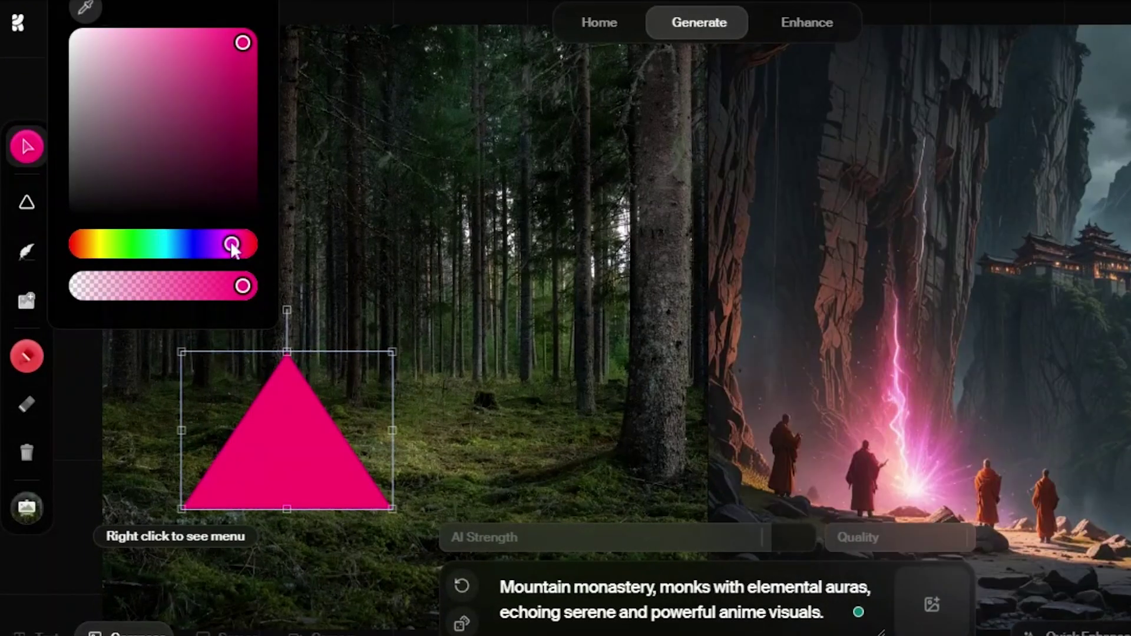
{"action": "left_click_drag", "start_coordinate": [222, 244], "coordinate": [83, 245]}
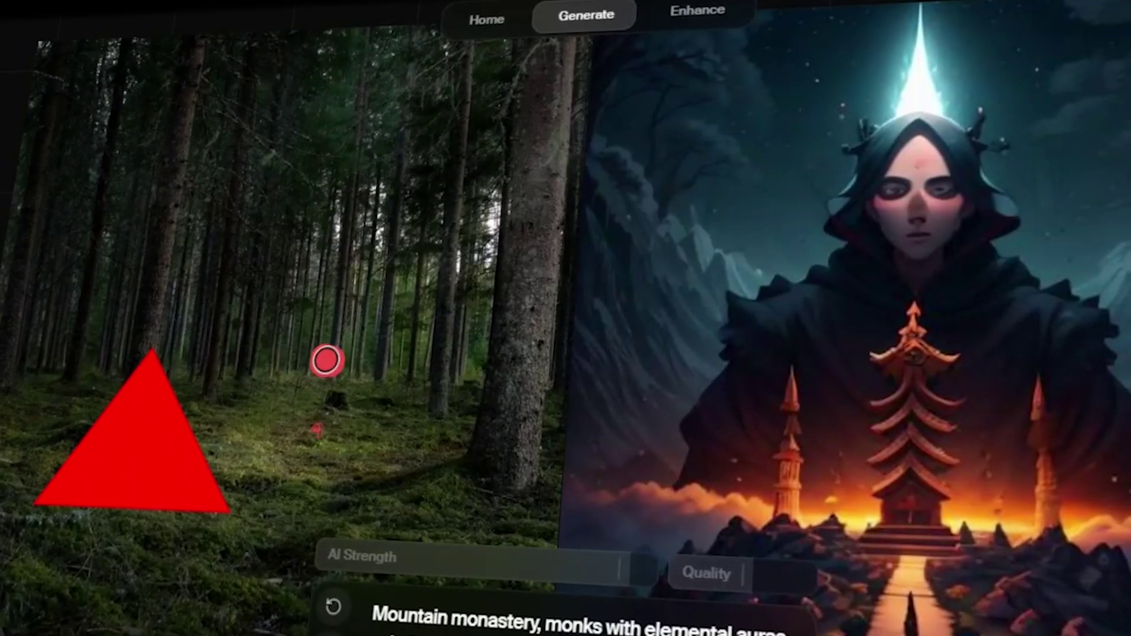
Paint three red strokes beside the triangle, adding an arm and a leg to the figure.
{"action": "left_click_drag", "start_coordinate": [315, 415], "coordinate": [295, 432]}
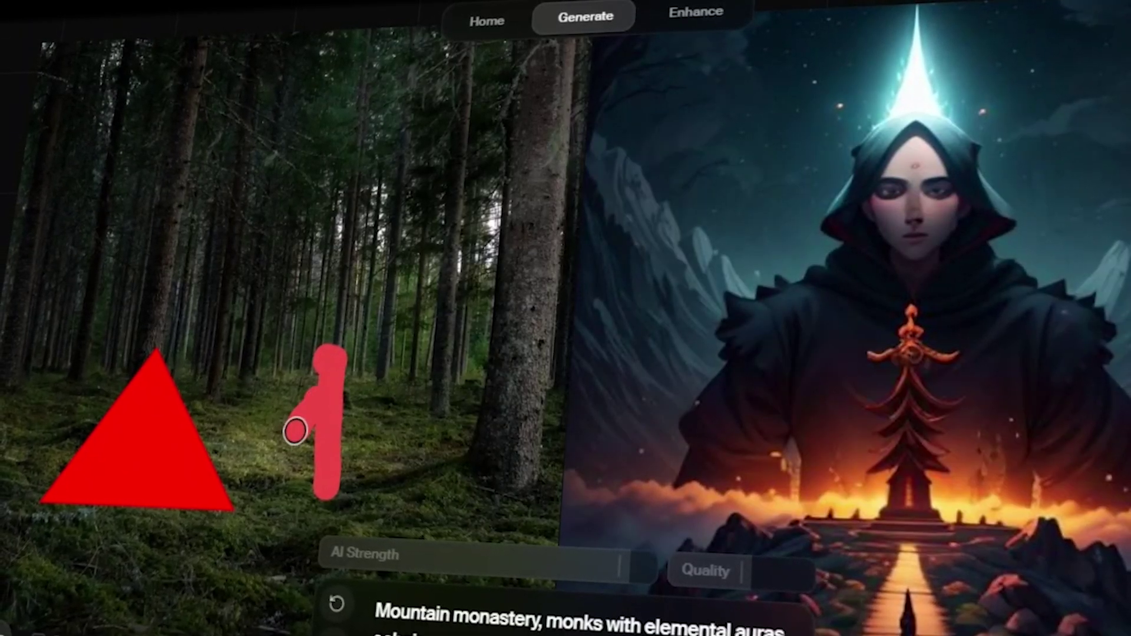
{"action": "left_click_drag", "start_coordinate": [346, 406], "coordinate": [389, 416]}
{"action": "mouse_move", "coordinate": [294, 522]}
{"action": "left_mouse_down"}
{"action": "mouse_move", "coordinate": [348, 503]}
{"action": "mouse_move", "coordinate": [360, 531]}
{"action": "left_mouse_up"}
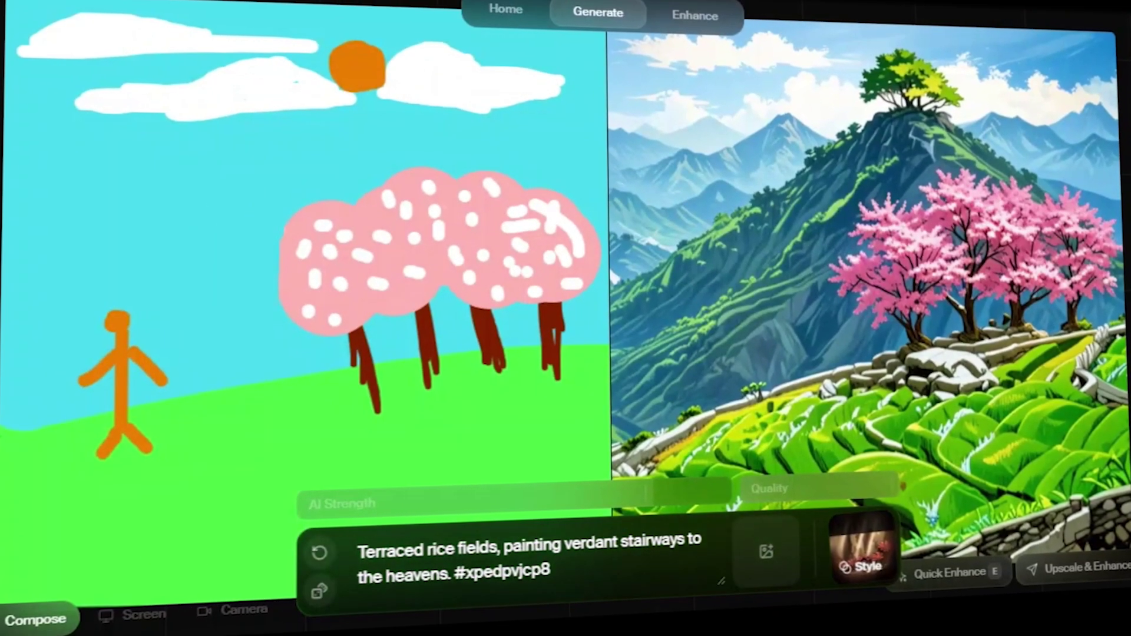
Select the stick figure in the terraced rice fields sketch.
{"action": "left_click", "coordinate": [165, 399]}
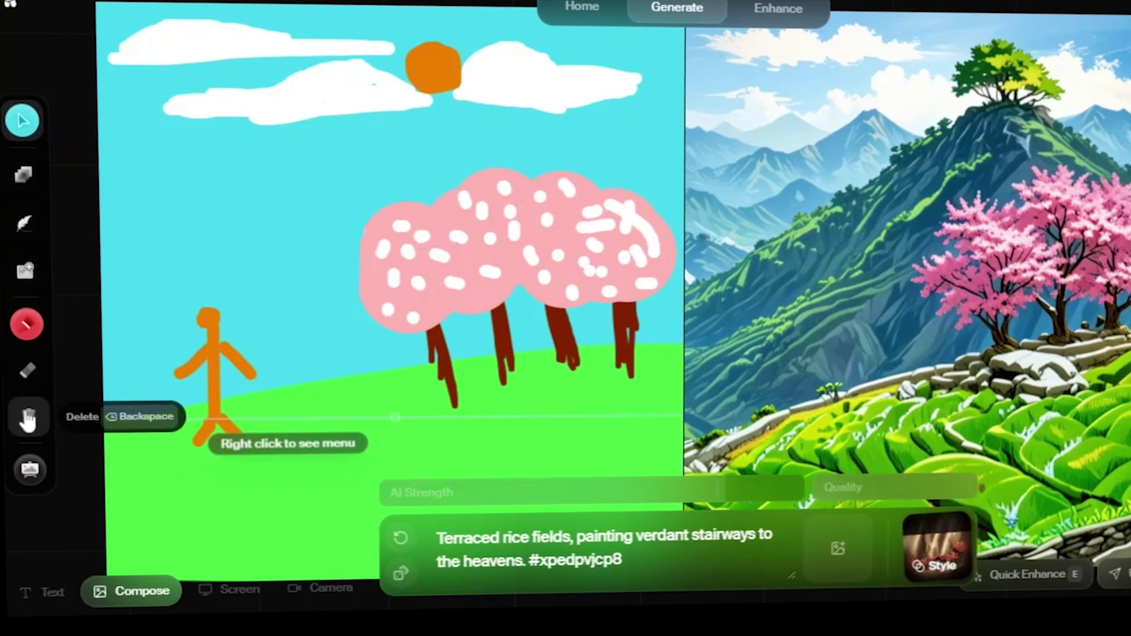
Change the brush colour with the hue slider, passing yellow-green and ending on red.
{"action": "left_click", "coordinate": [111, 390]}
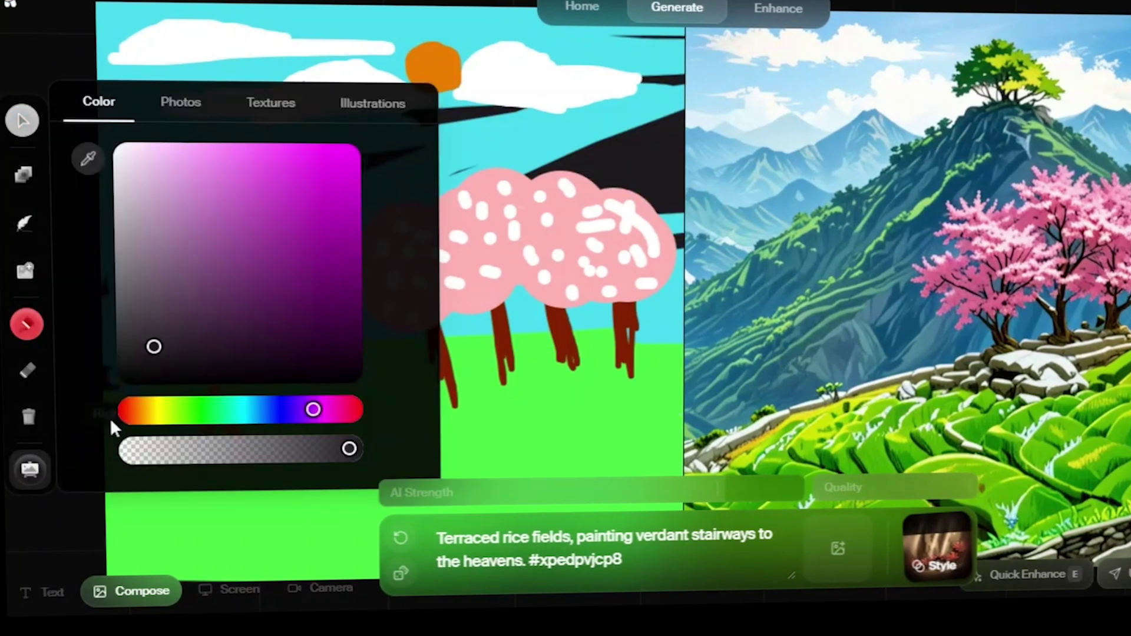
{"action": "left_click_drag", "start_coordinate": [262, 408], "coordinate": [168, 415]}
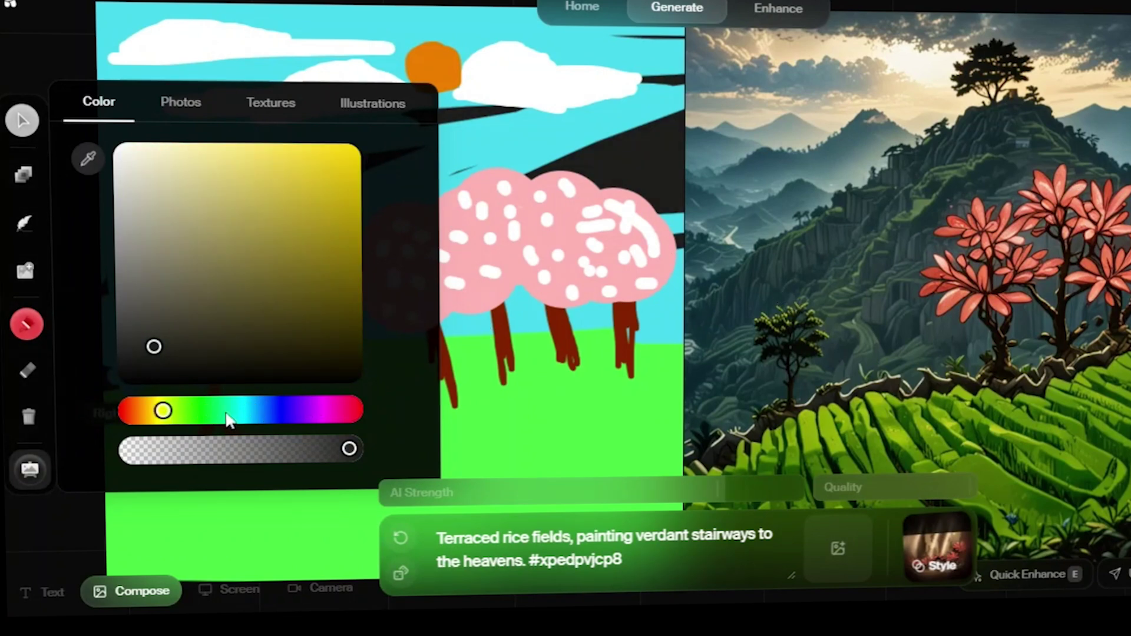
{"action": "left_click_drag", "start_coordinate": [161, 413], "coordinate": [139, 377]}
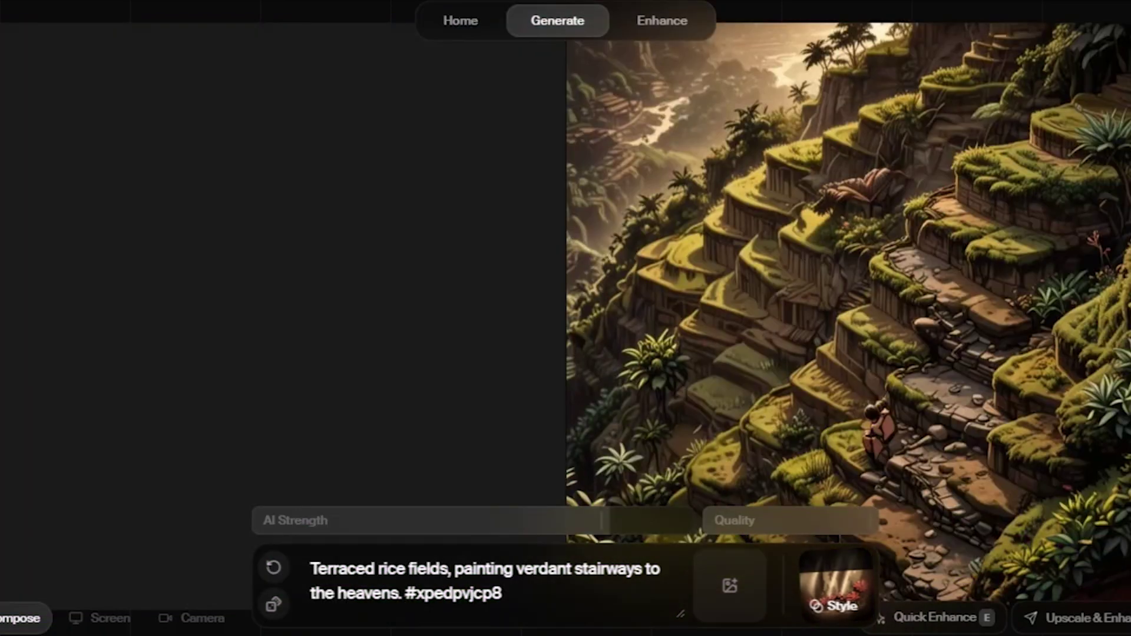
Replace the prompt with the pasted 'A heroic warrior in medieval armor…' text.
{"action": "key", "text": "ctrl+a"}
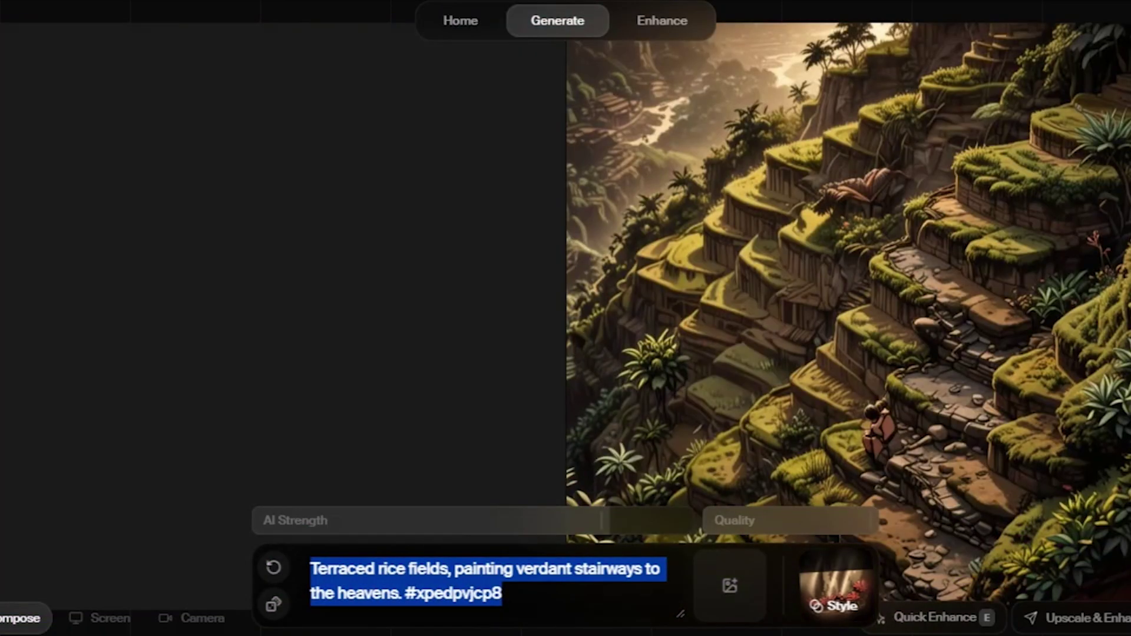
{"action": "key", "text": "BackSpace"}
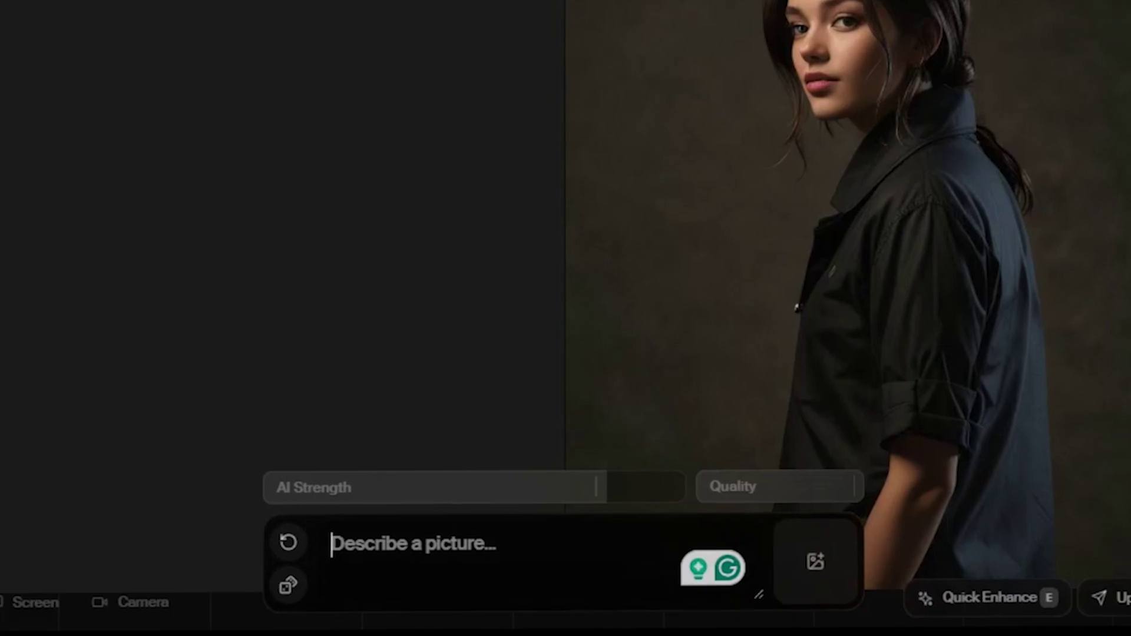
{"action": "type", "text": "A heroic warrior in medieval armor, standing in a battle-ready pose."}
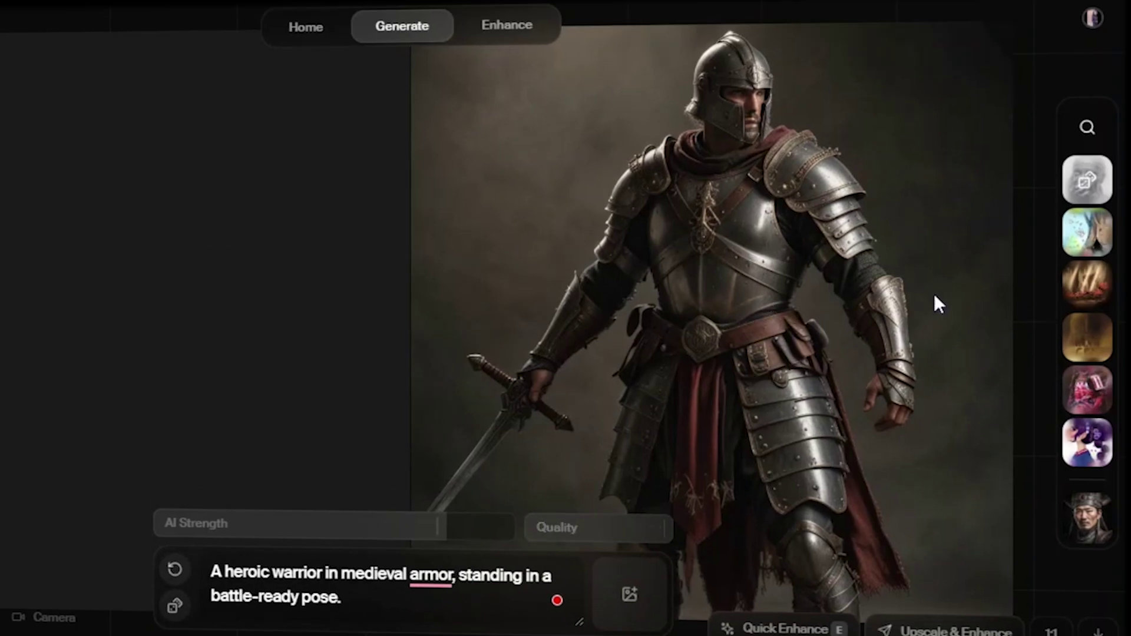
Apply a painted style to the warrior, Quick Enhance it, and send it to Upscale & Enhance.
{"action": "left_click", "coordinate": [1082, 227]}
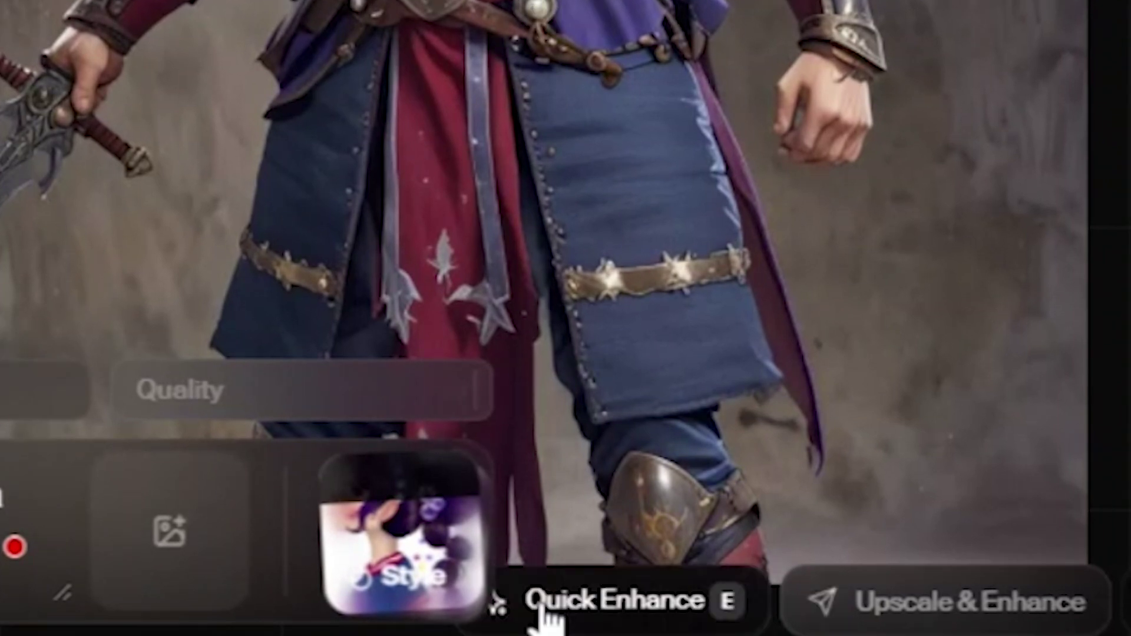
{"action": "left_click", "coordinate": [541, 613]}
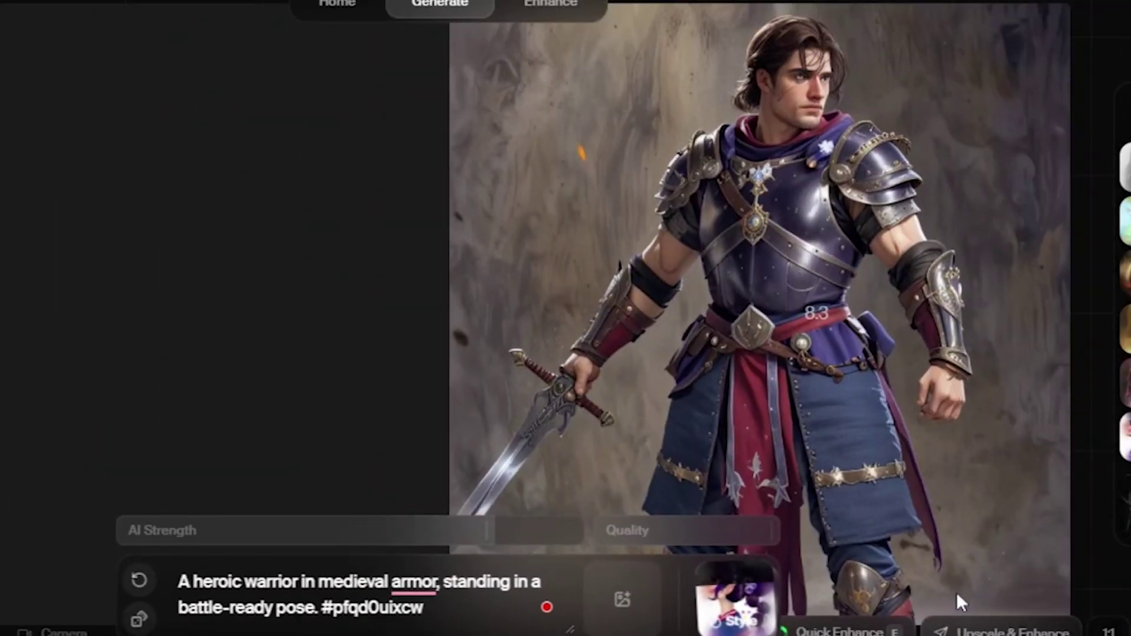
{"action": "left_click", "coordinate": [957, 625]}
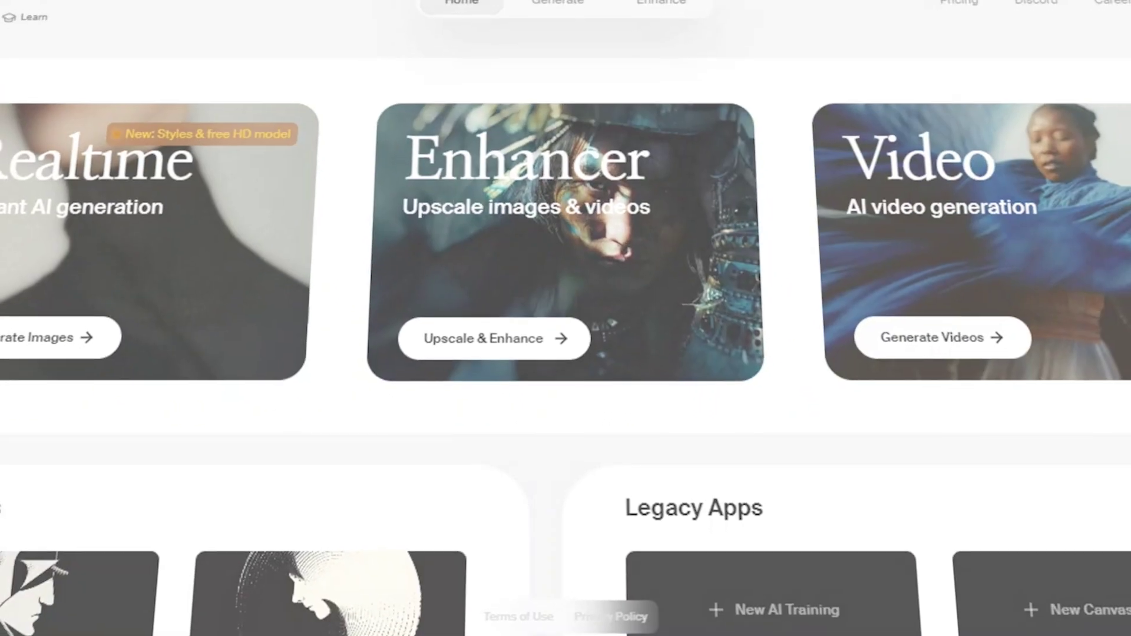
Upscale the image 2x in the Enhancer, compare before and after, then remove the comma after 'mountains'.
{"action": "left_click", "coordinate": [554, 186]}
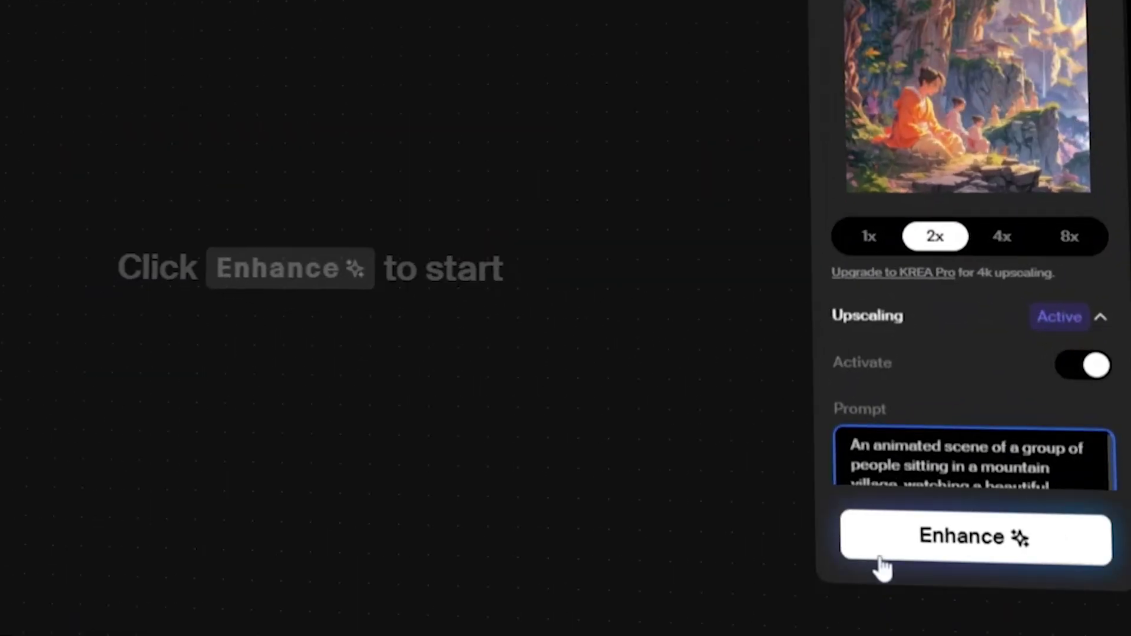
{"action": "left_click", "coordinate": [880, 559]}
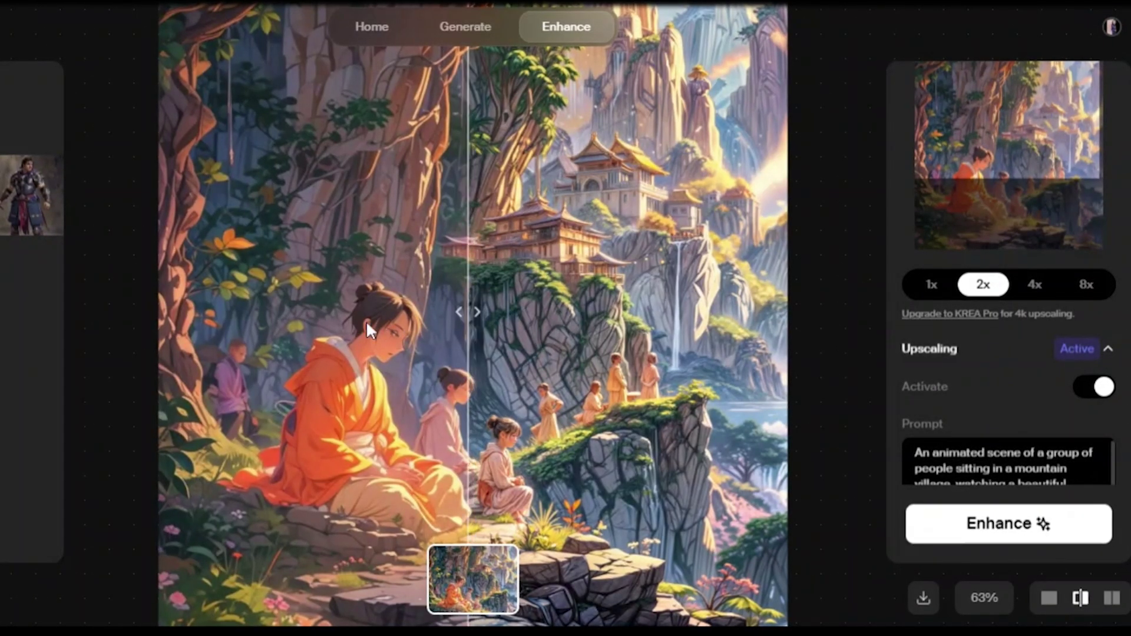
{"action": "left_click_drag", "start_coordinate": [469, 311], "coordinate": [786, 312]}
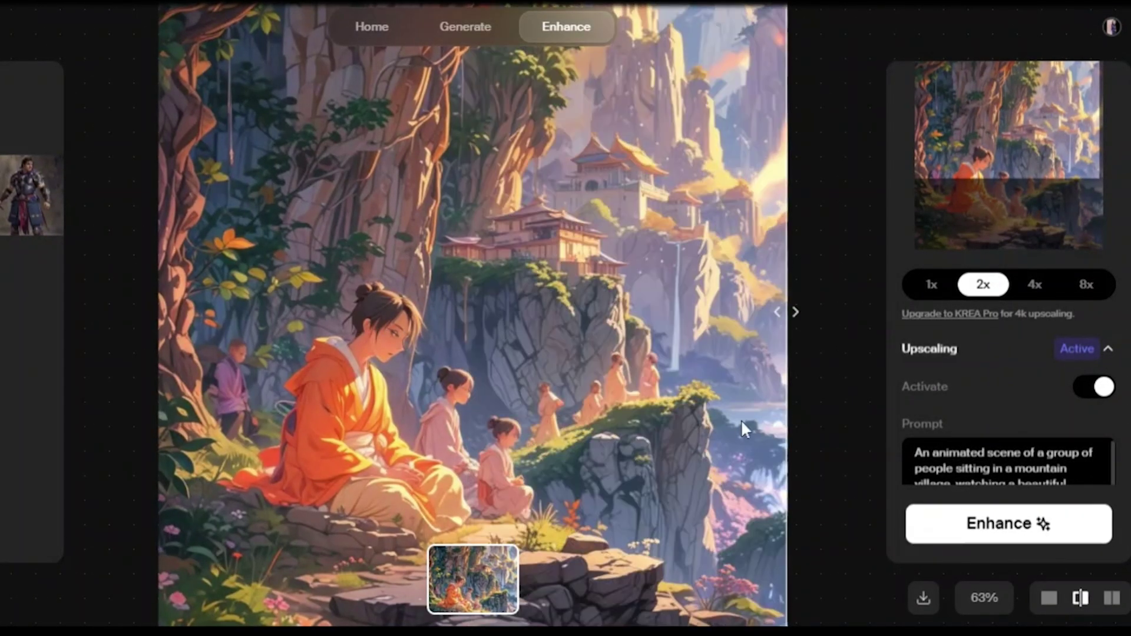
{"action": "left_click_drag", "start_coordinate": [697, 309], "coordinate": [450, 473]}
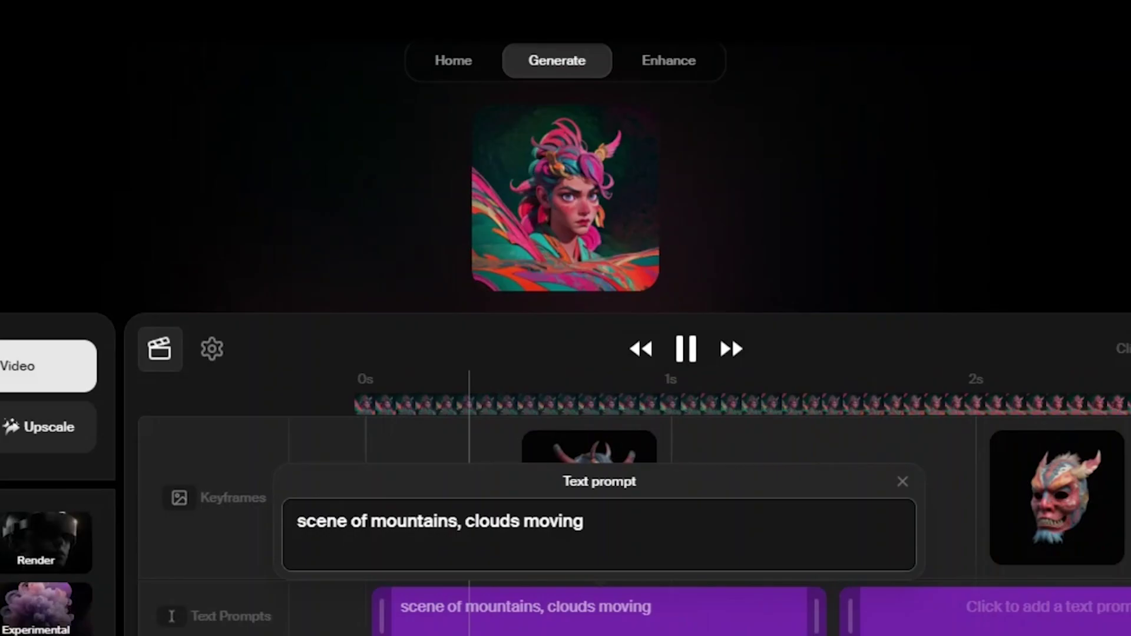
{"action": "key", "text": "BackSpace"}
{"action": "key", "text": "BackSpace"}
Reword the first clip's prompt to 'scene of mountains where clouds are moving'.
{"action": "type", "text": "whe"}
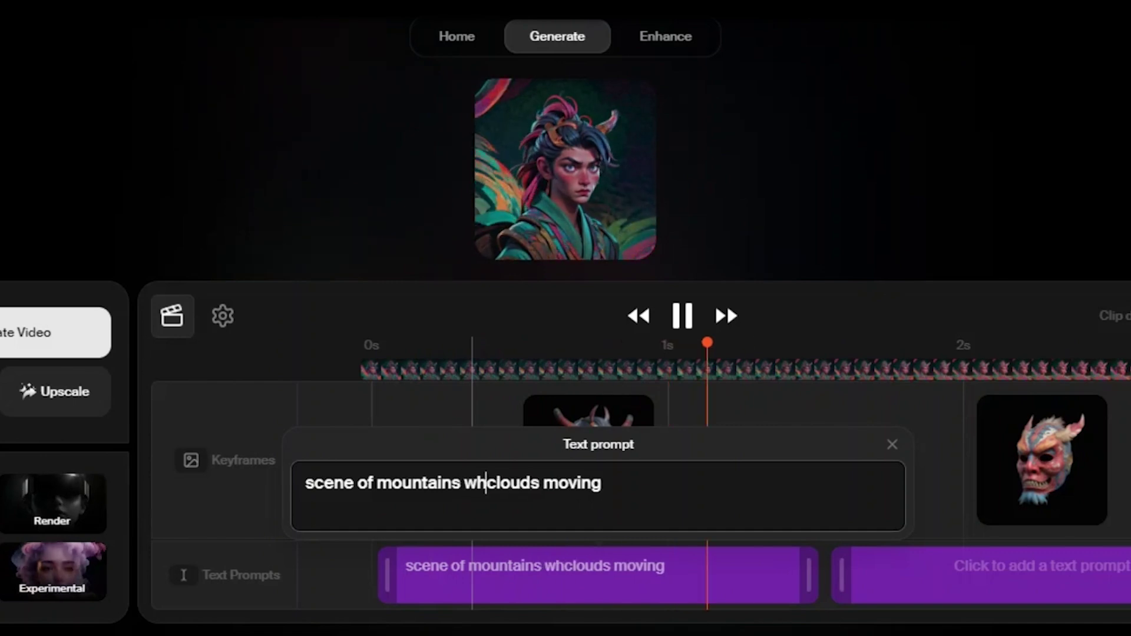
{"action": "key", "text": "Right"}
{"action": "key", "text": "Right"}
{"action": "key", "text": "Right"}
{"action": "key", "text": "Right"}
{"action": "key", "text": "Right"}
{"action": "key", "text": "Right"}
{"action": "key", "text": "Right"}
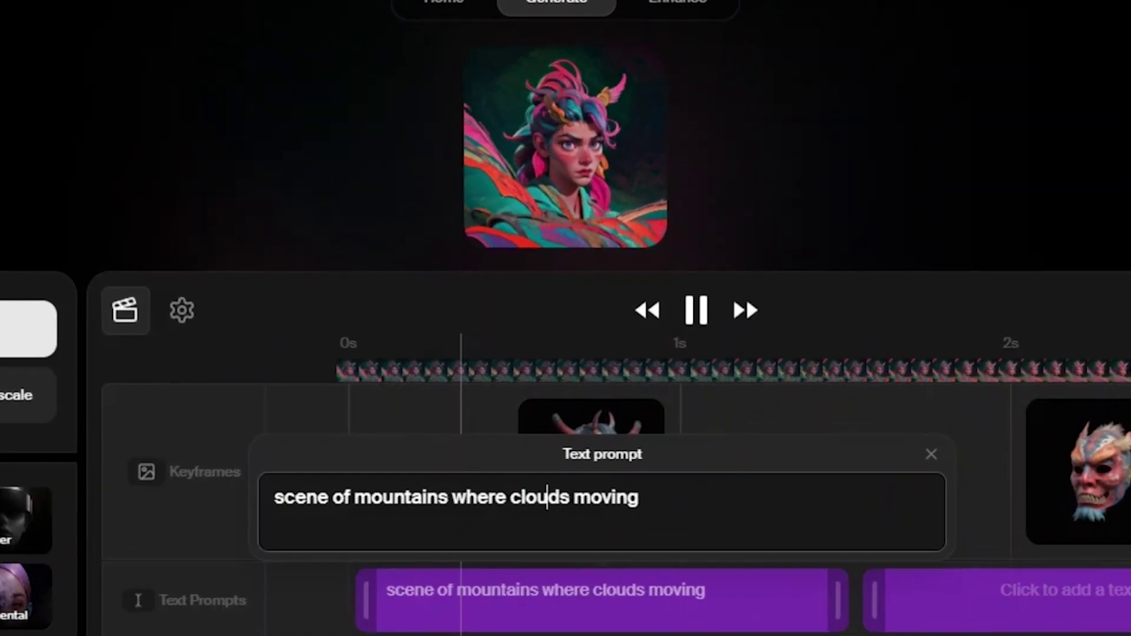
{"action": "type", "text": "are"}
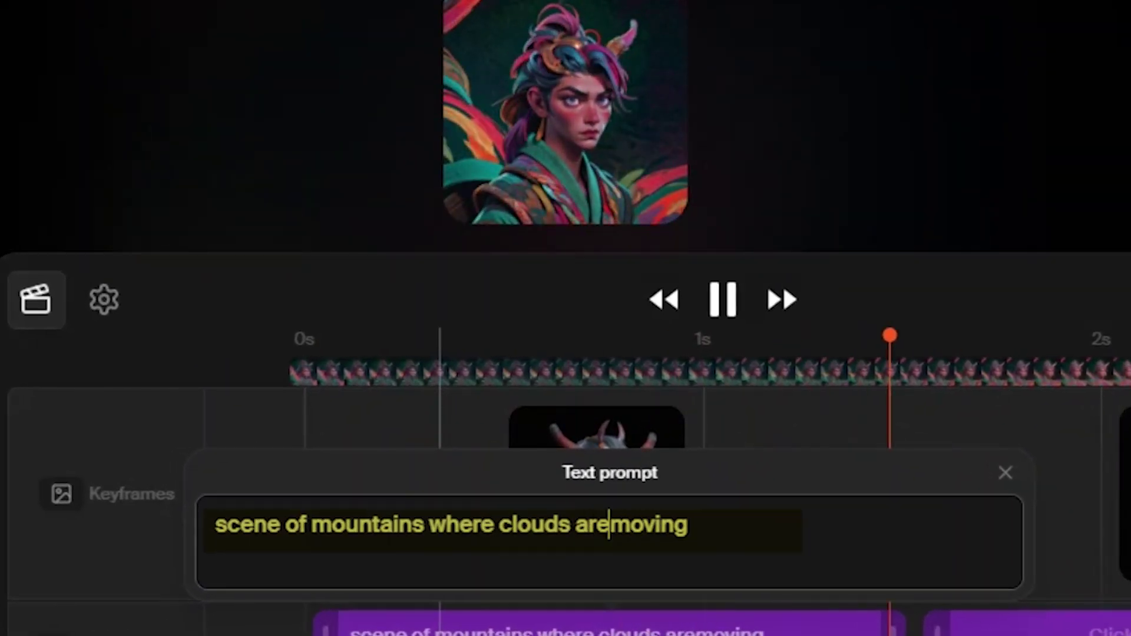
{"action": "key", "text": "Escape"}
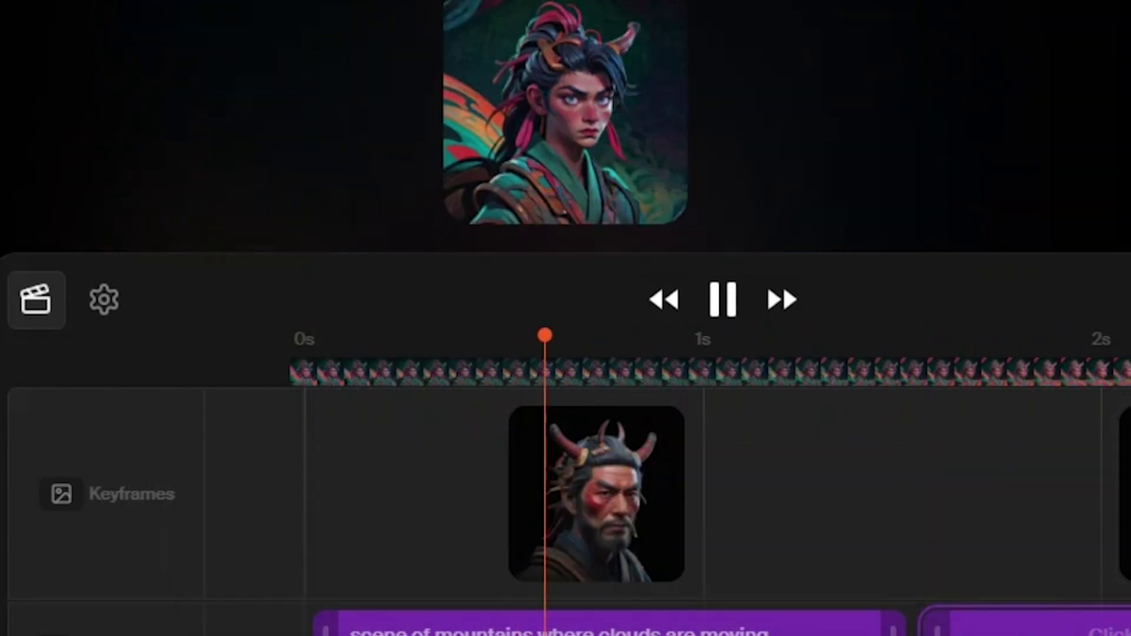
Give the second clip the prompt 'sunsetting'.
{"action": "left_click", "coordinate": [1002, 630]}
{"action": "type", "text": "sunset"}
{"action": "type", "text": "ti"}
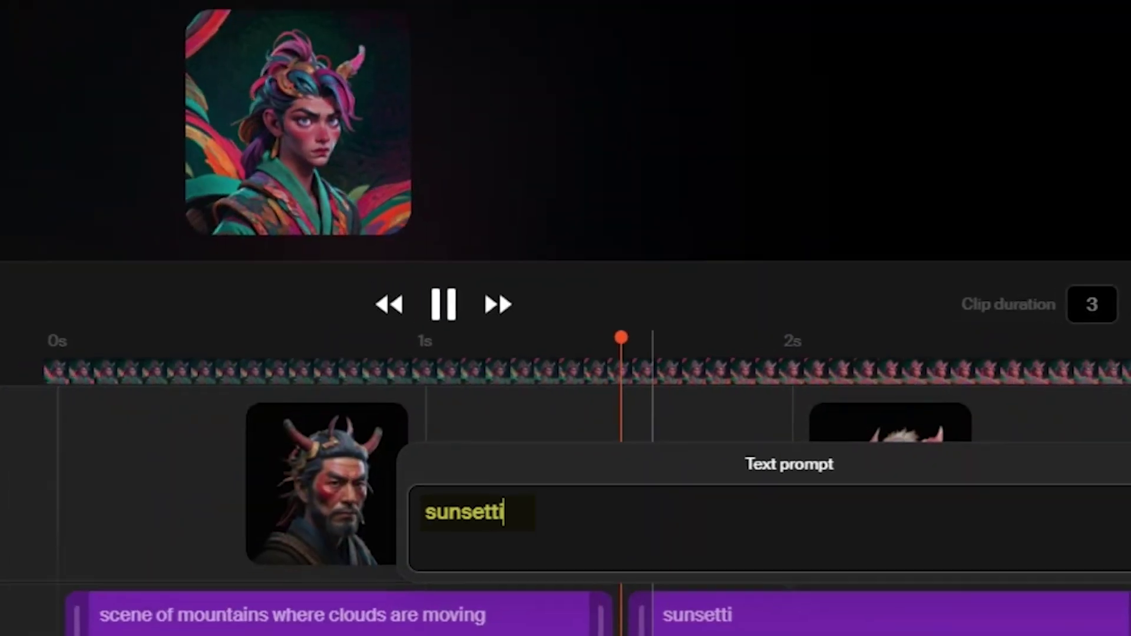
{"action": "type", "text": "ng"}
{"action": "key", "text": "Escape"}
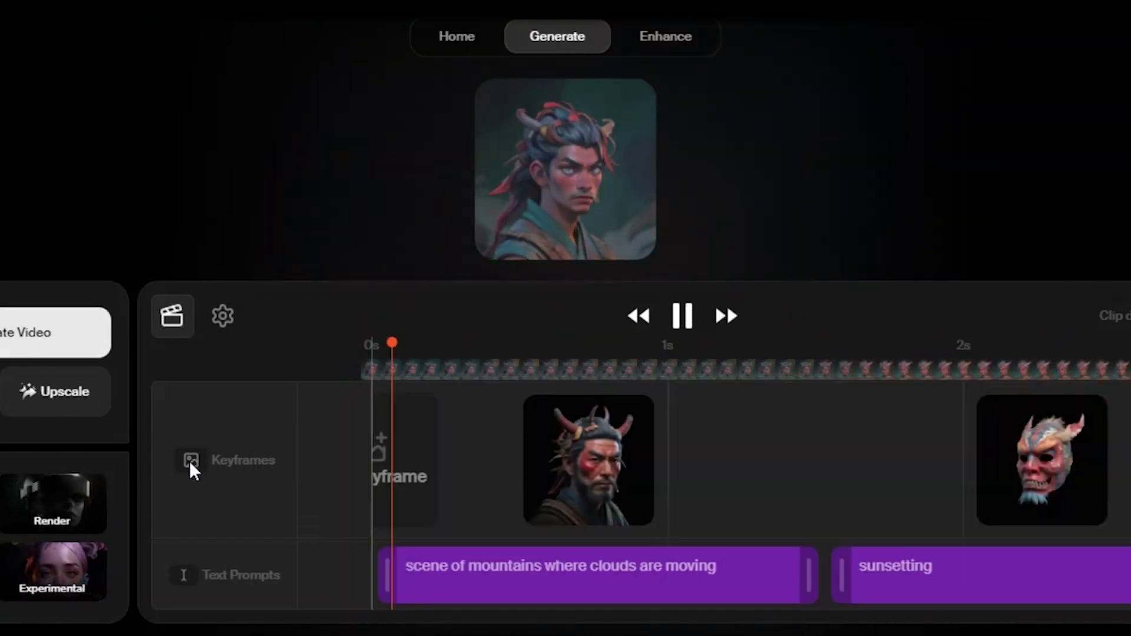
Delete the samurai keyframe and generate the video from the terraced mountain landscape keyframe.
{"action": "key", "text": "Delete"}
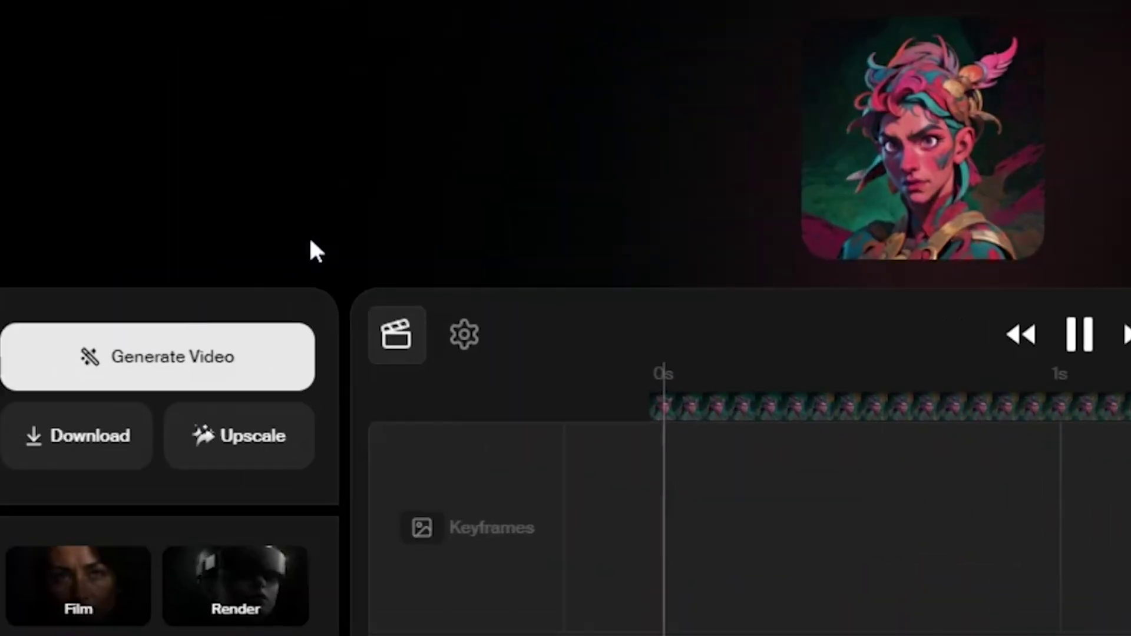
{"action": "left_click", "coordinate": [2, 326]}
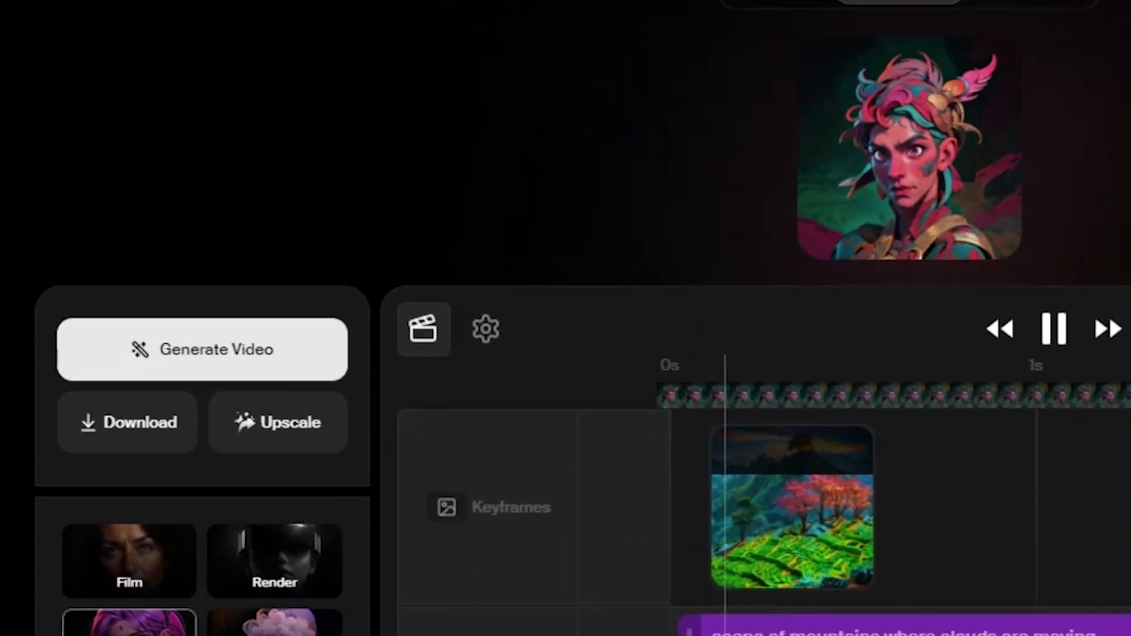
{"action": "left_click", "coordinate": [271, 357]}
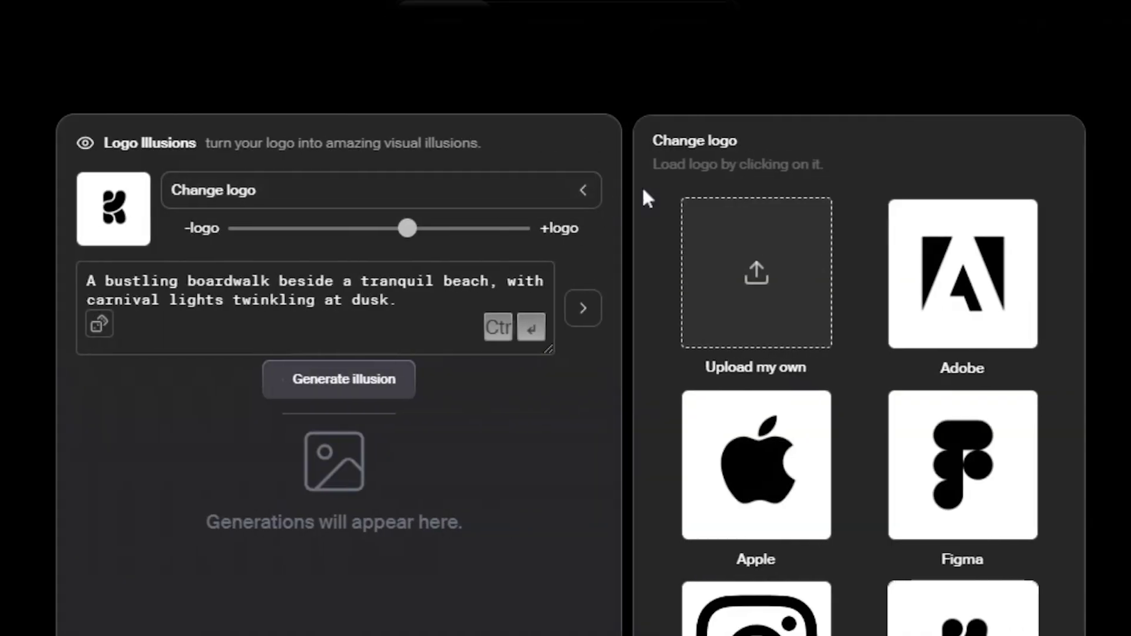
Choose the Apple logo and generate two boardwalk-scene logo illusions from it.
{"action": "left_click", "coordinate": [766, 462]}
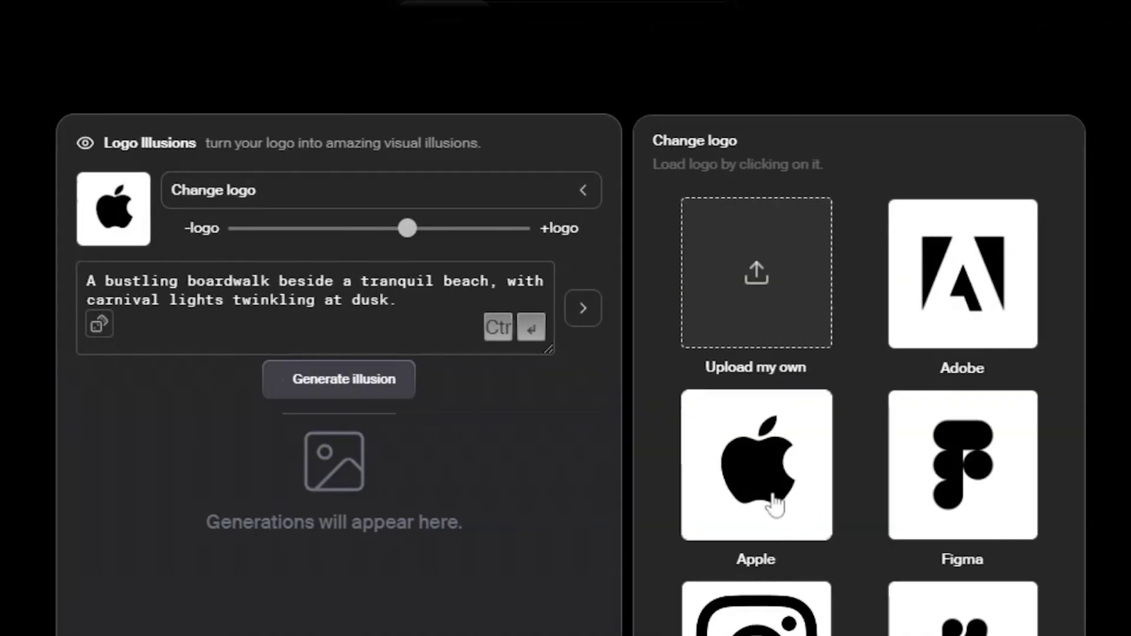
{"action": "left_click", "coordinate": [310, 389]}
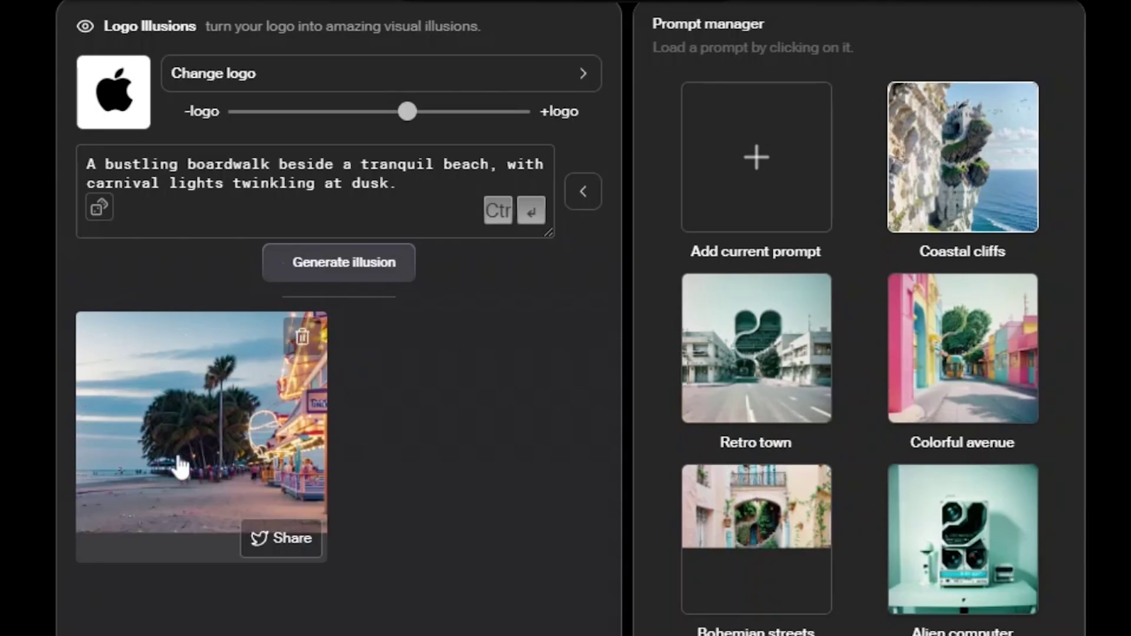
{"action": "key", "text": "ctrl+Return"}
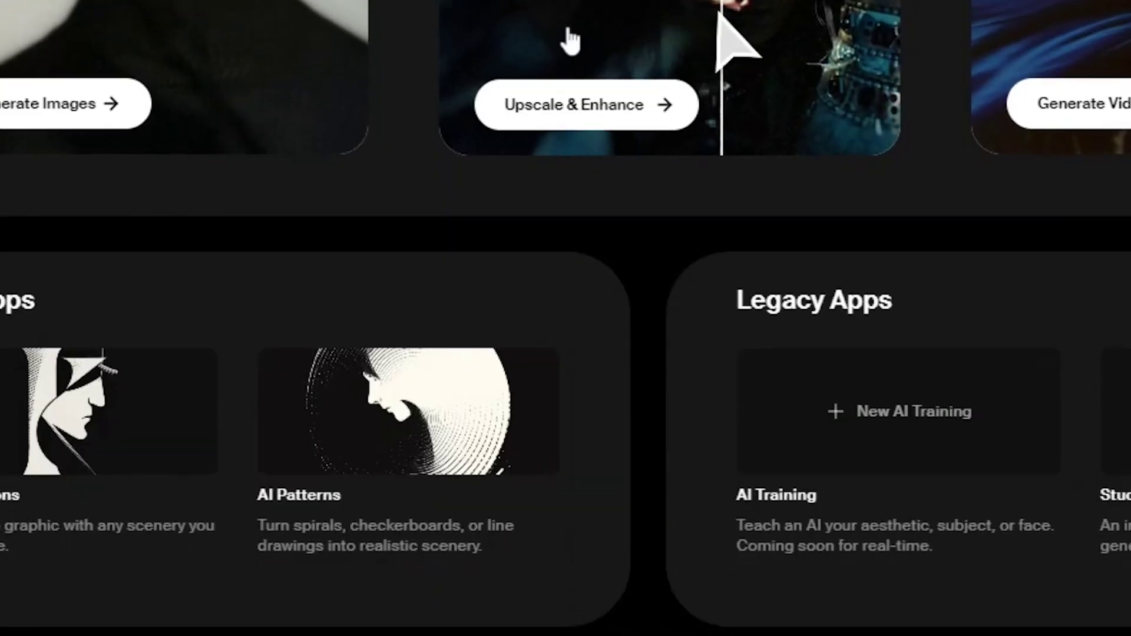
In AI Patterns, pick the wavy preset and generate two rounds of Haida longhouse images.
{"action": "left_click", "coordinate": [402, 443]}
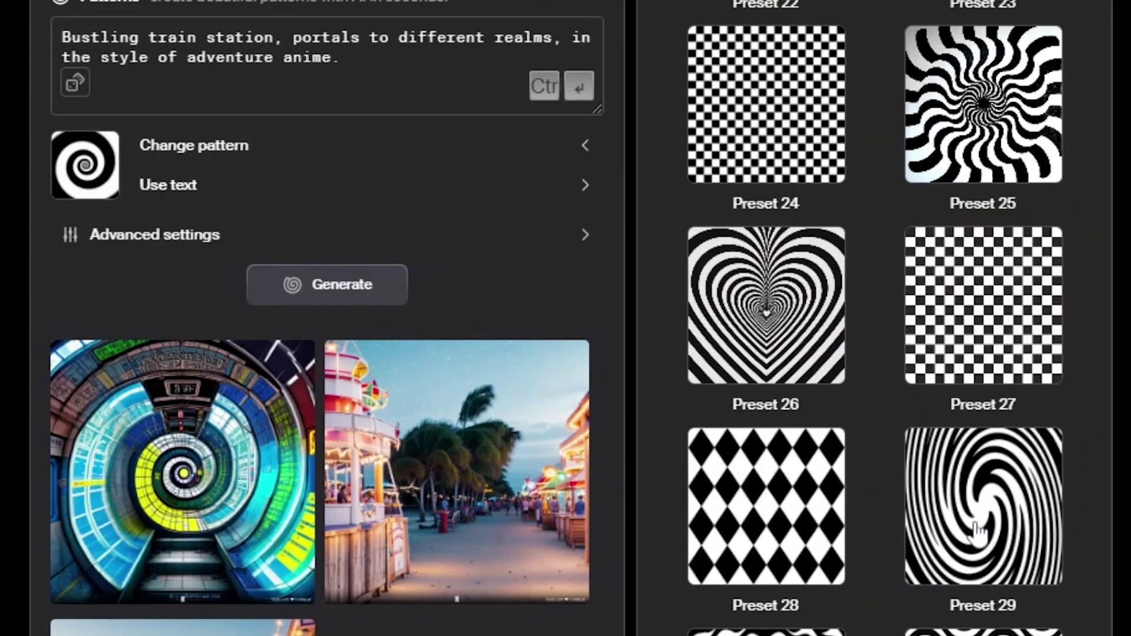
{"action": "scroll", "coordinate": [941, 356], "scroll_direction": "down", "scroll_amount": 2}
{"action": "left_click", "coordinate": [966, 614]}
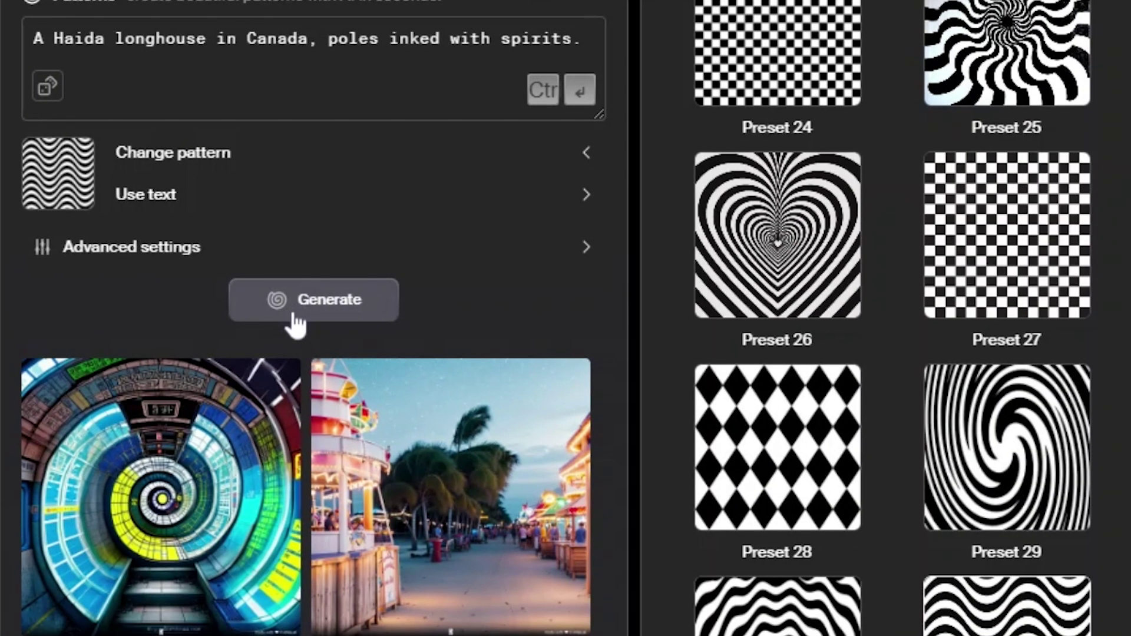
{"action": "left_click", "coordinate": [293, 327]}
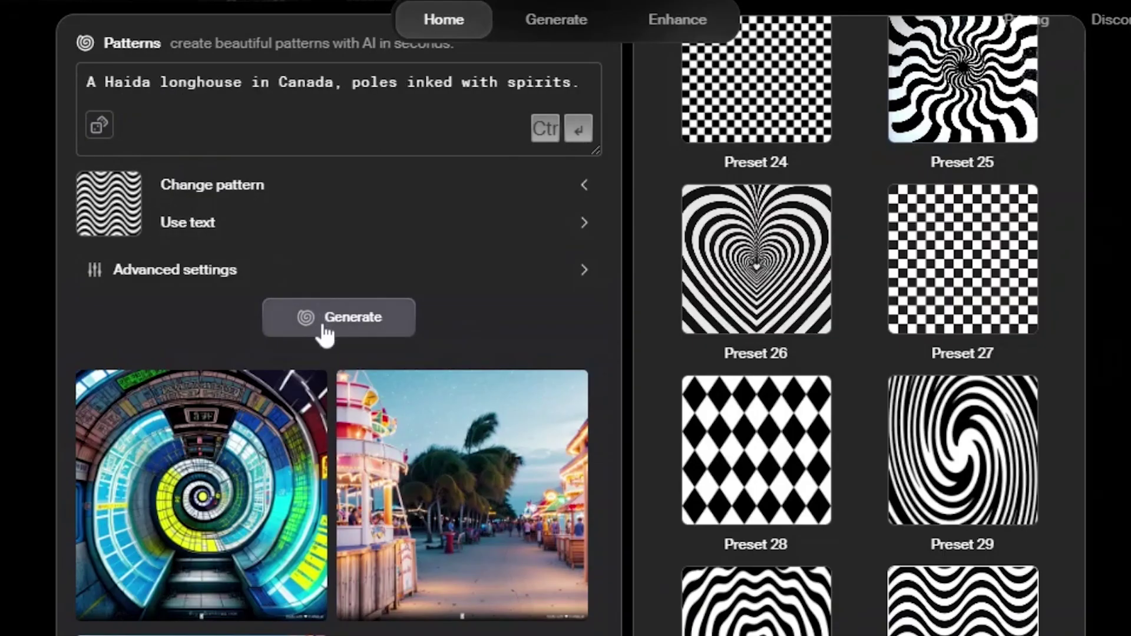
{"action": "left_click", "coordinate": [322, 340]}
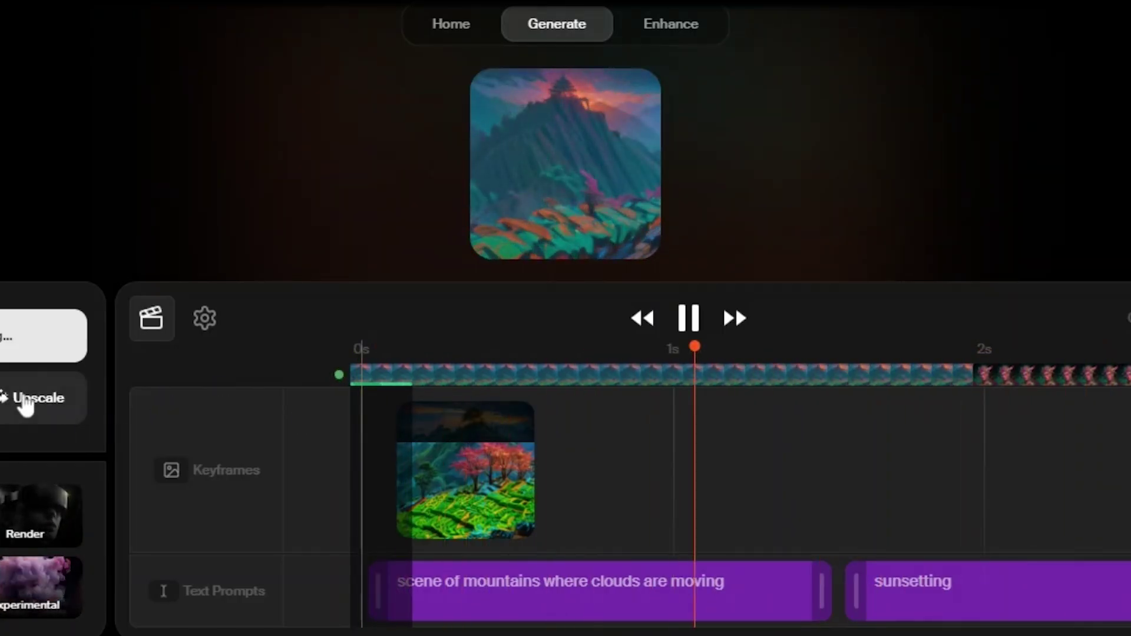
Upscale the generated mountain video clip.
{"action": "left_click", "coordinate": [20, 361]}
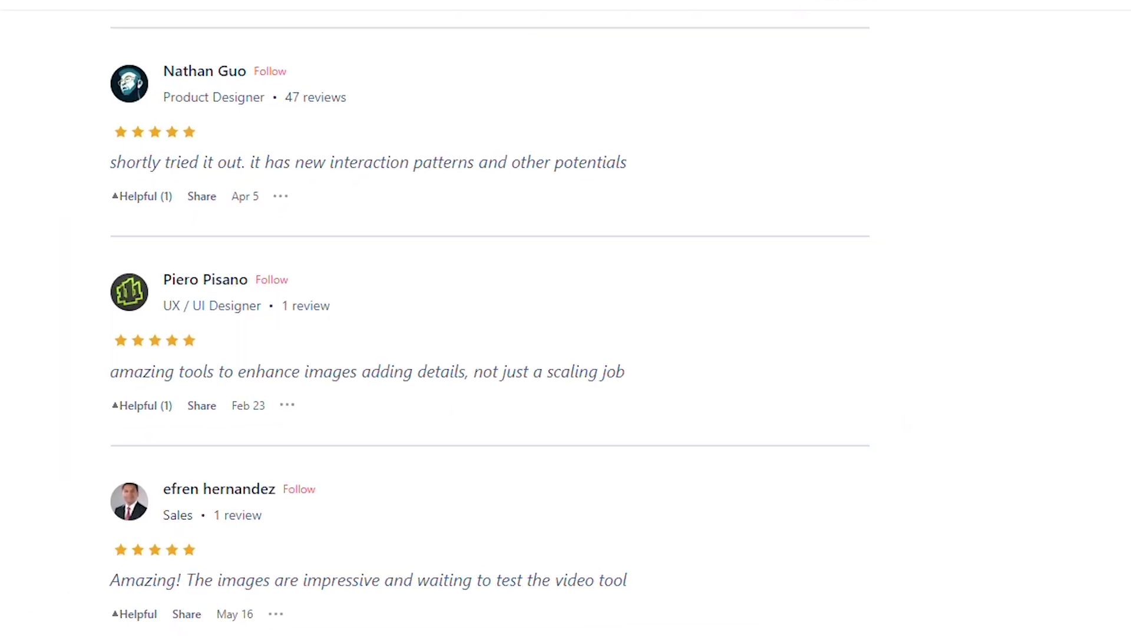
{"action": "scroll", "coordinate": [565, 318], "scroll_direction": "up", "scroll_amount": 20}
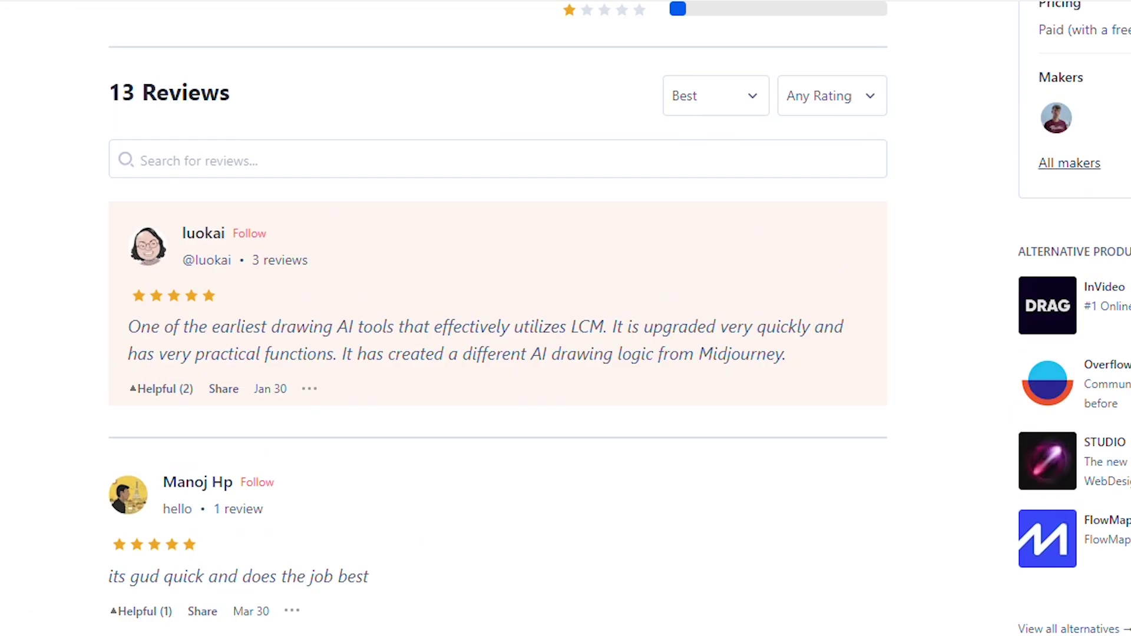
{"action": "scroll", "coordinate": [565, 318], "scroll_direction": "down", "scroll_amount": 8}
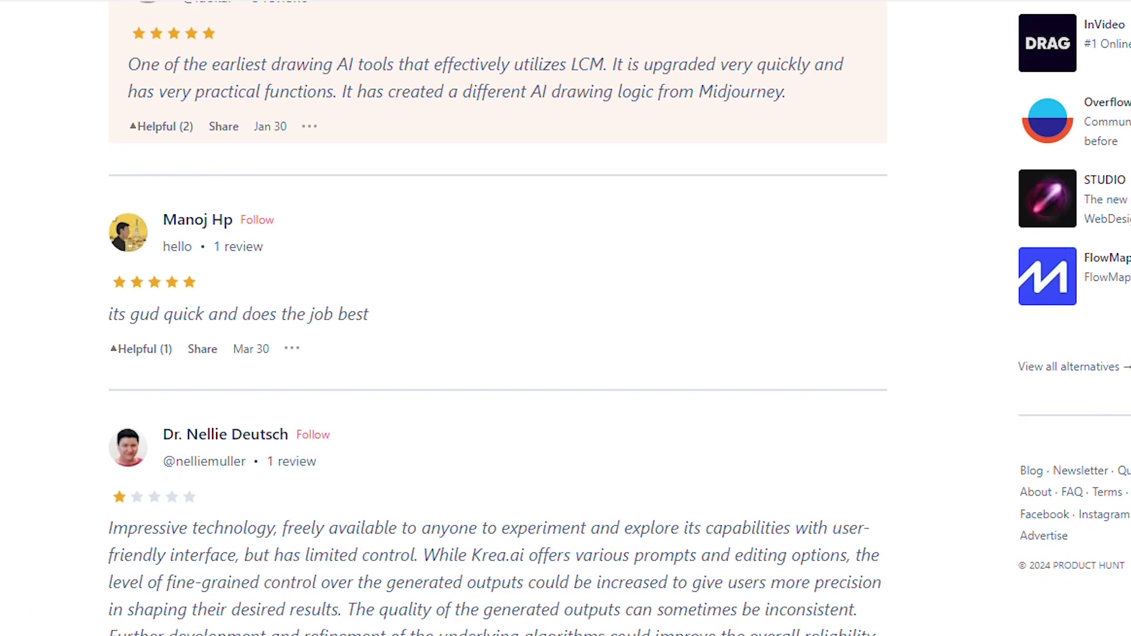
{"action": "scroll", "coordinate": [566, 318], "scroll_direction": "down", "scroll_amount": 8}
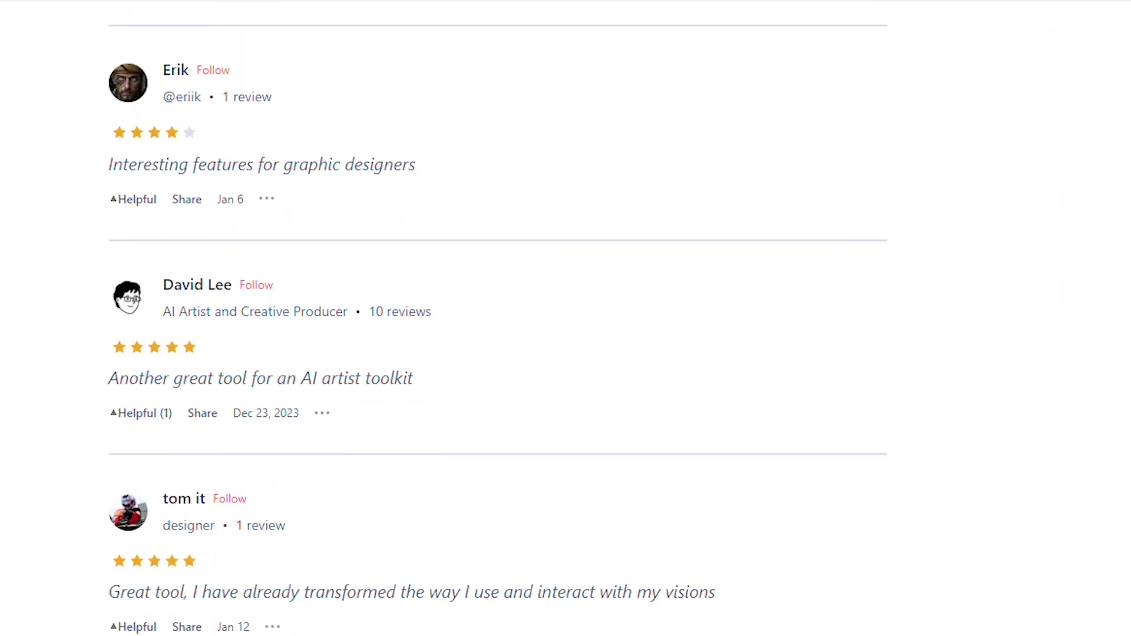
{"action": "scroll", "coordinate": [566, 318], "scroll_direction": "down", "scroll_amount": 10}
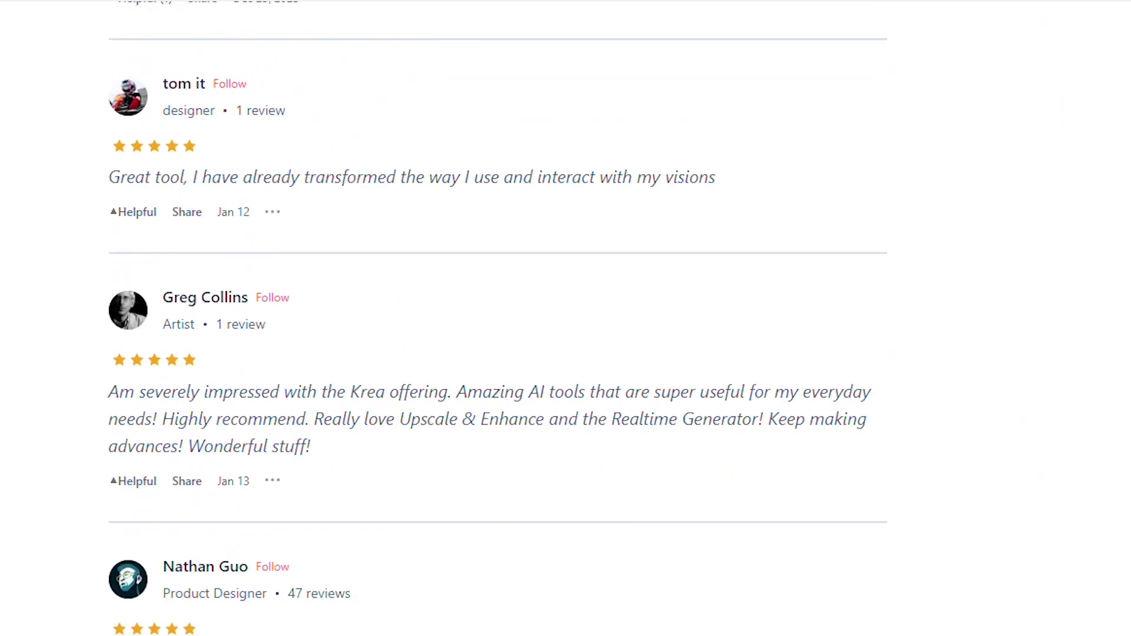
{"action": "scroll", "coordinate": [565, 318], "scroll_direction": "down", "scroll_amount": 9}
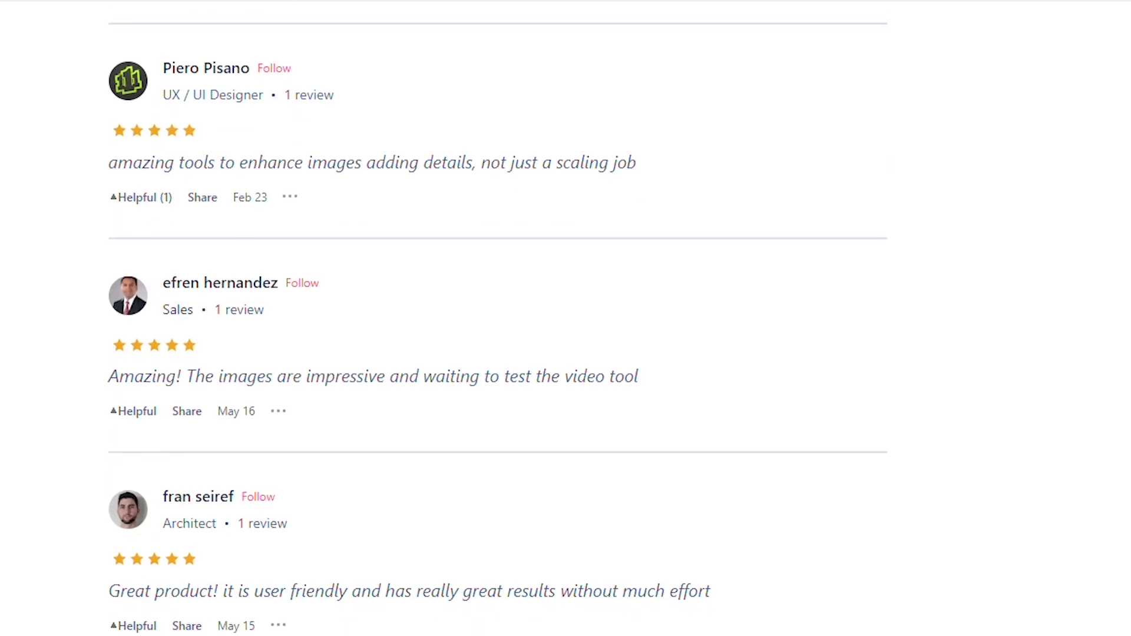
{"action": "scroll", "coordinate": [566, 319], "scroll_direction": "down", "scroll_amount": 4}
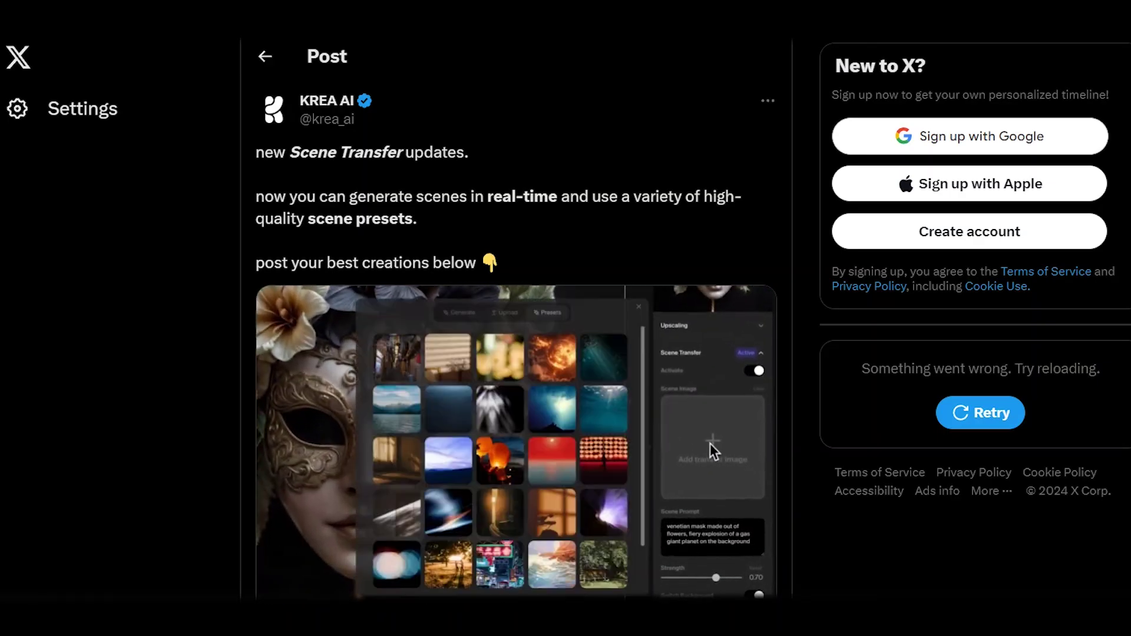
{"action": "scroll", "coordinate": [516, 324], "scroll_direction": "down", "scroll_amount": 2}
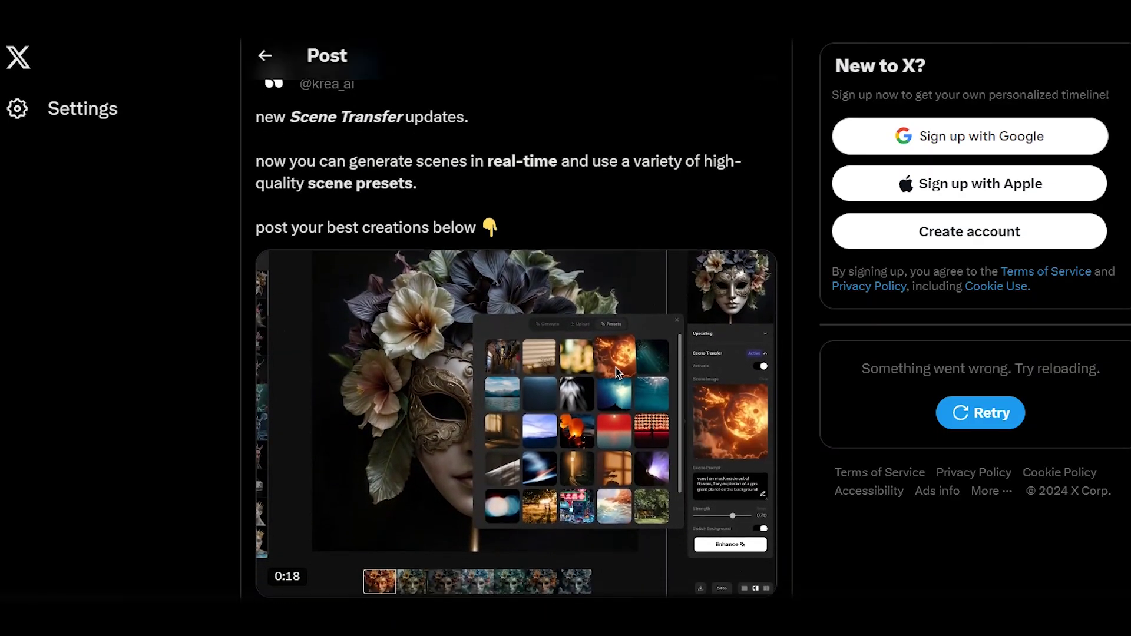
{"action": "scroll", "coordinate": [516, 324], "scroll_direction": "down", "scroll_amount": 3}
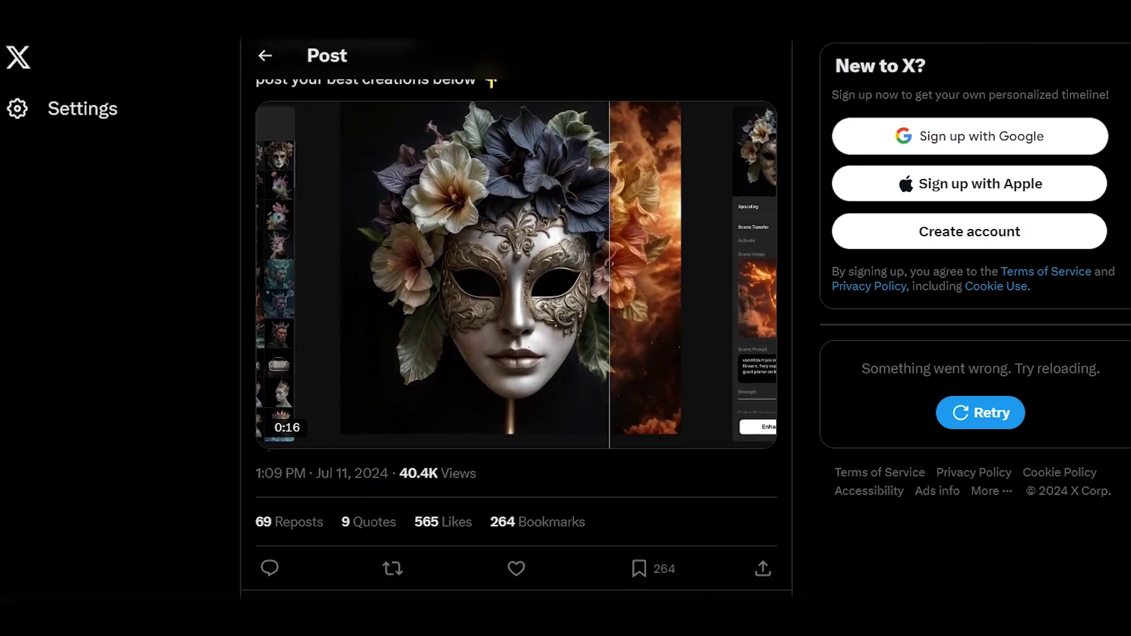